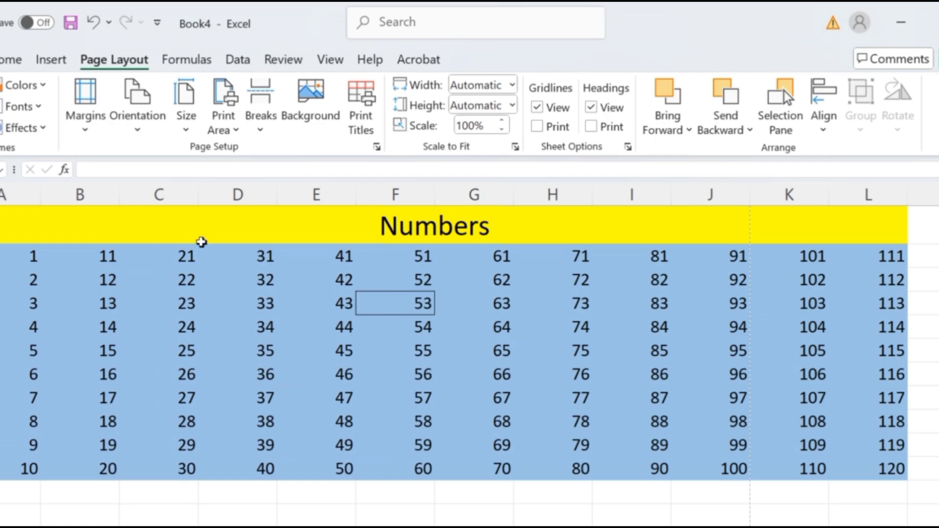
{"action": "left_click", "coordinate": [201, 241]}
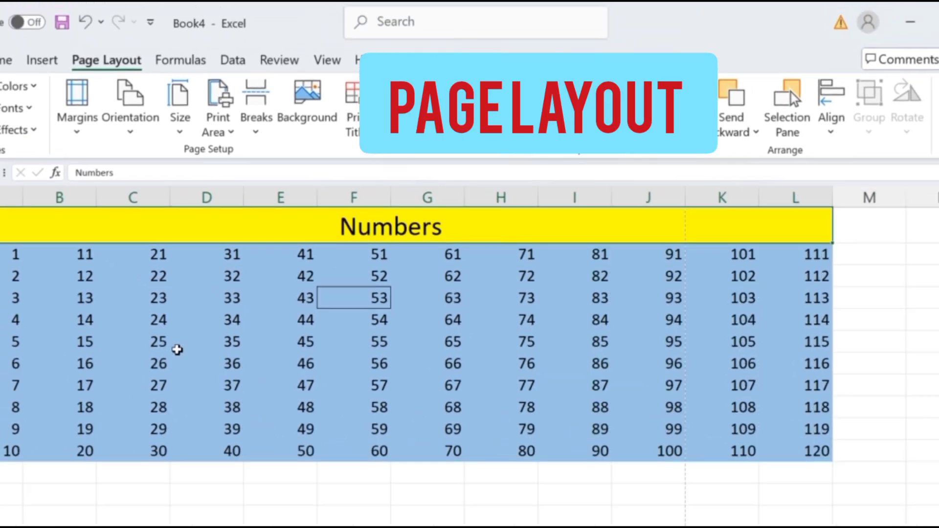
{"action": "left_click", "coordinate": [199, 332]}
{"action": "left_click", "coordinate": [444, 303]}
{"action": "left_click", "coordinate": [113, 257]}
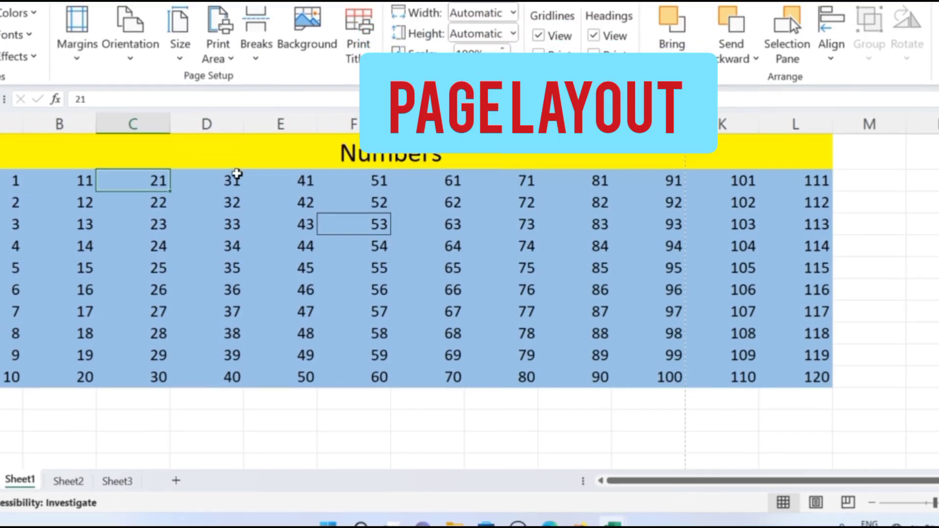
{"action": "left_click", "coordinate": [3, 143]}
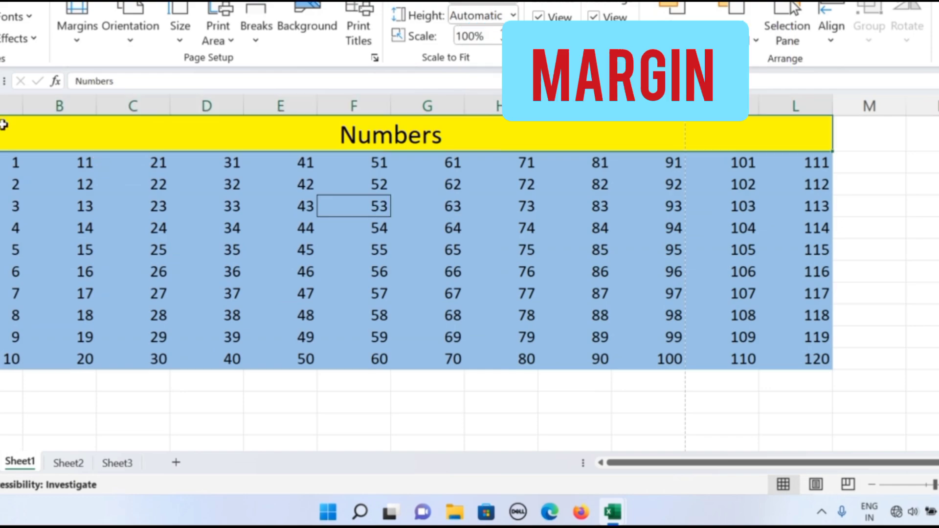
{"action": "left_click_drag", "start_coordinate": [3, 125], "coordinate": [300, 359]}
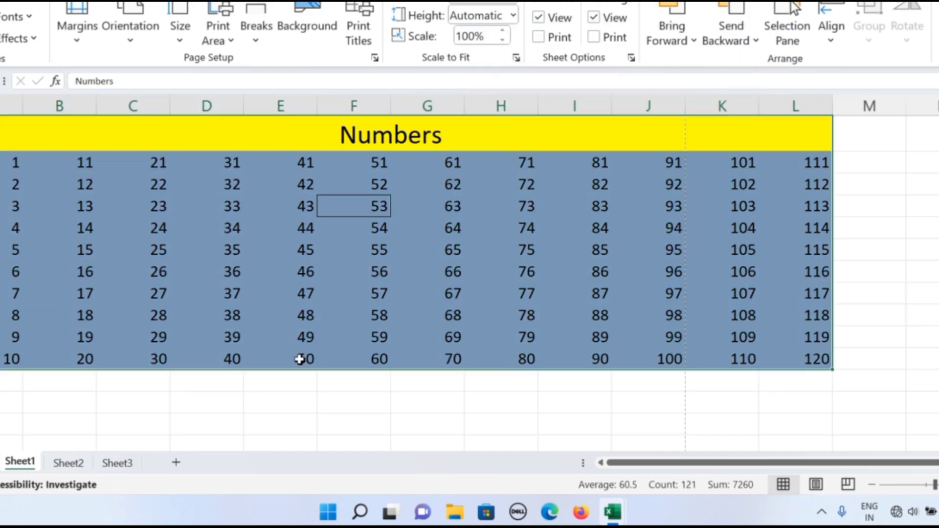
{"action": "left_click", "coordinate": [883, 202]}
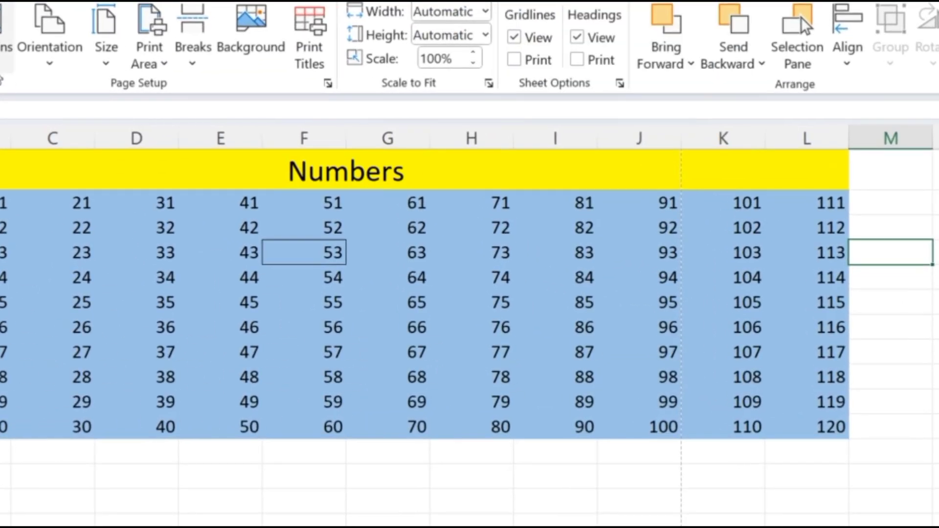
Step: Open the print preview to check how the Numbers table fits on the page, and return to the worksheet
{"action": "left_click", "coordinate": [84, 181]}
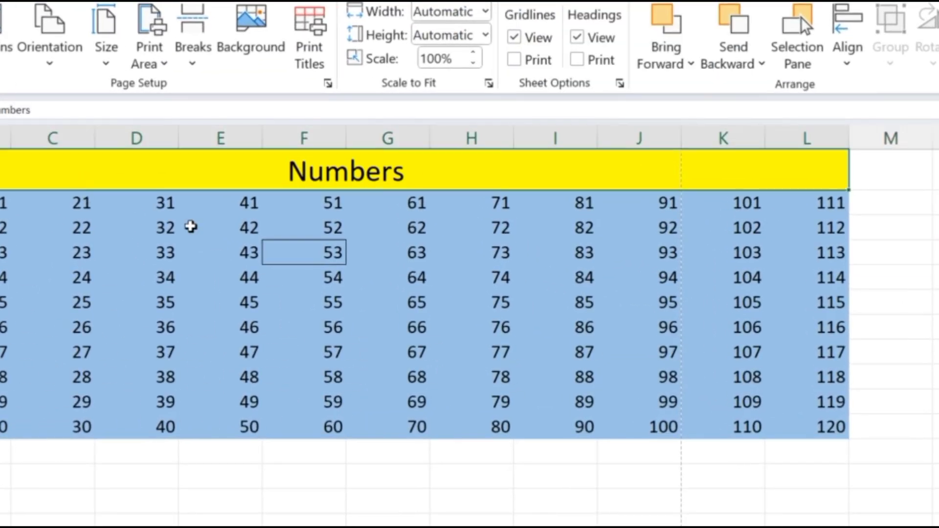
{"action": "left_click", "coordinate": [254, 276]}
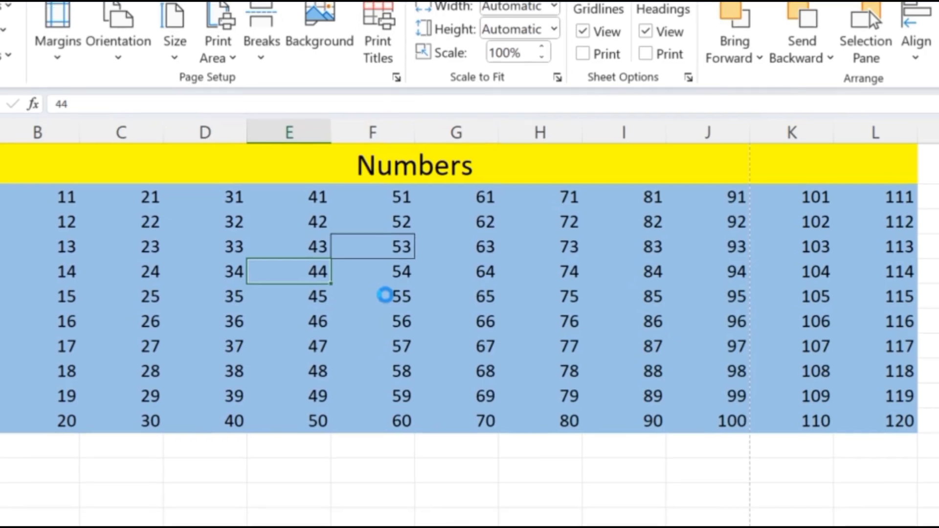
{"action": "key", "text": "ctrl+p"}
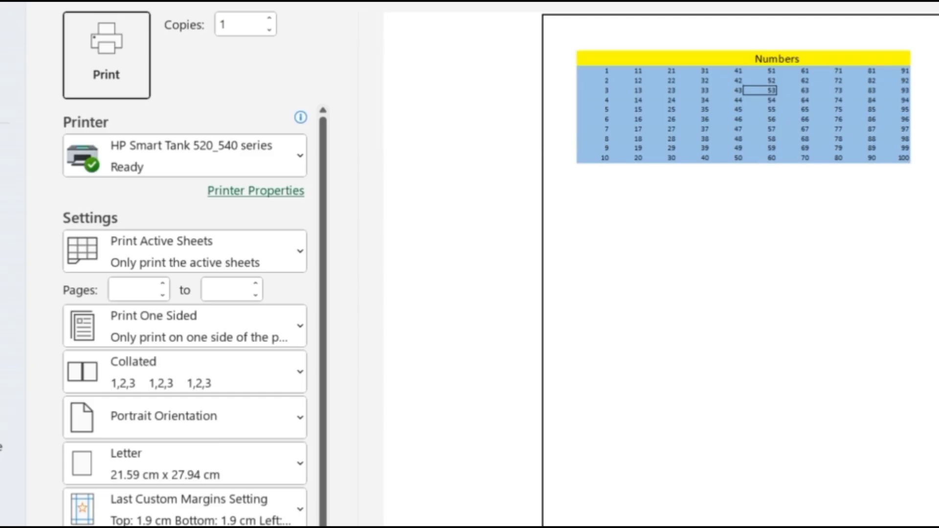
{"action": "key", "text": "Escape"}
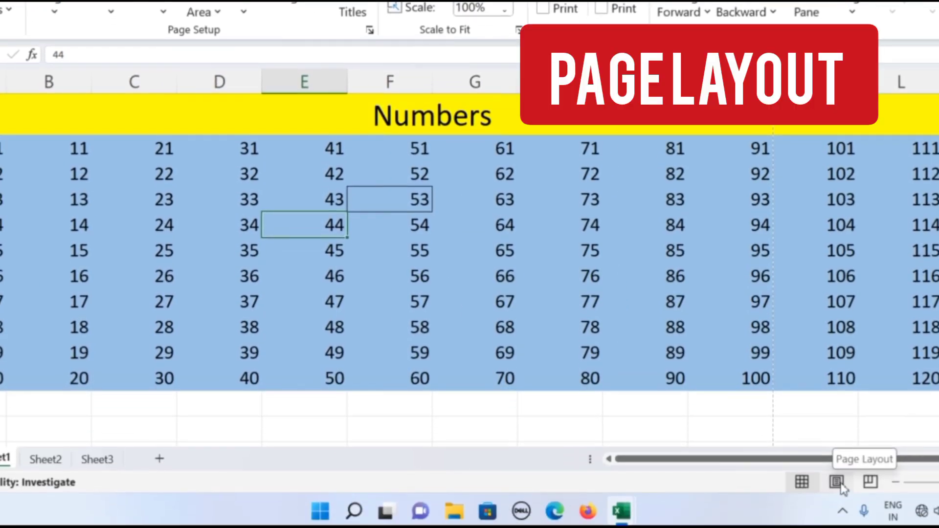
Step: Switch the worksheet to Page Layout view and look over how the Numbers table is laid out on the pages
{"action": "left_click", "coordinate": [842, 484]}
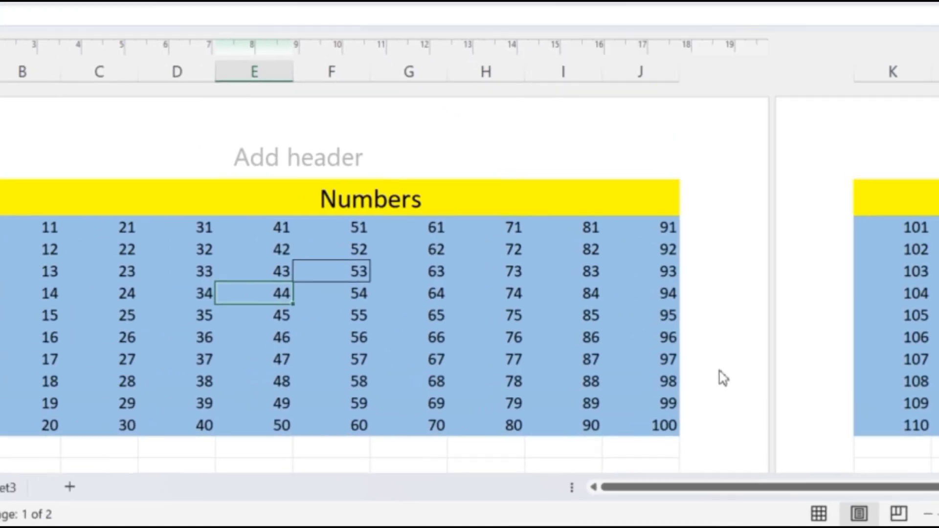
{"action": "scroll", "coordinate": [710, 422], "scroll_direction": "down", "scroll_amount": 2}
{"action": "scroll", "coordinate": [710, 422], "scroll_direction": "up", "scroll_amount": 2}
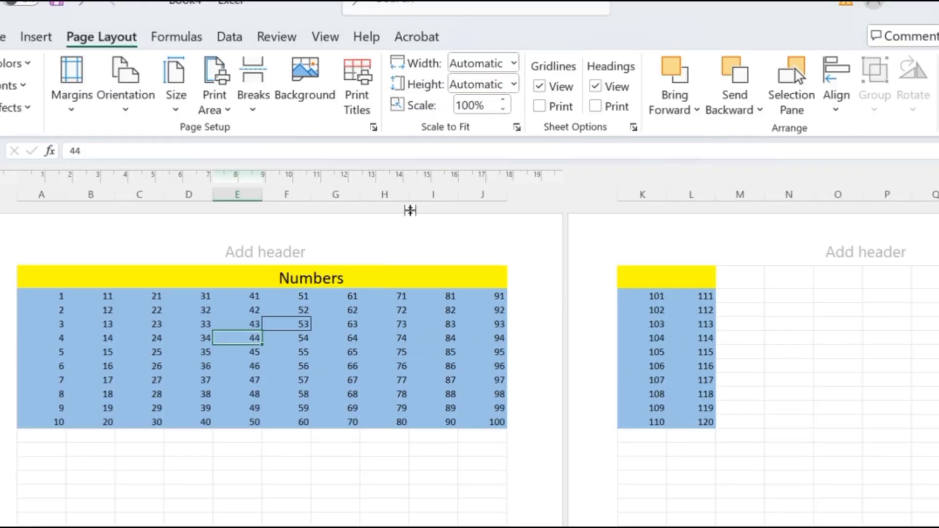
Step: Hide the white space between the pages and show it again
{"action": "double_click", "coordinate": [411, 210]}
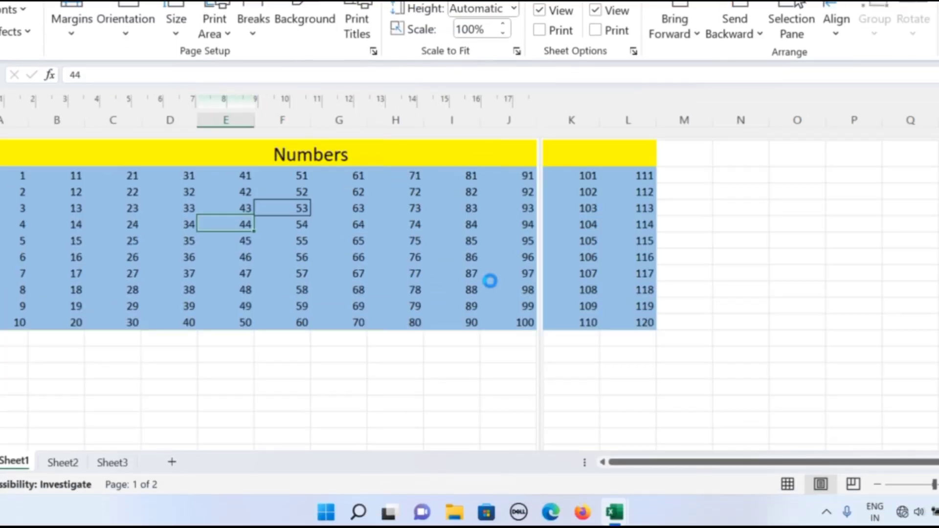
{"action": "scroll", "coordinate": [490, 281], "scroll_direction": "up", "scroll_amount": 3, "text": "ctrl"}
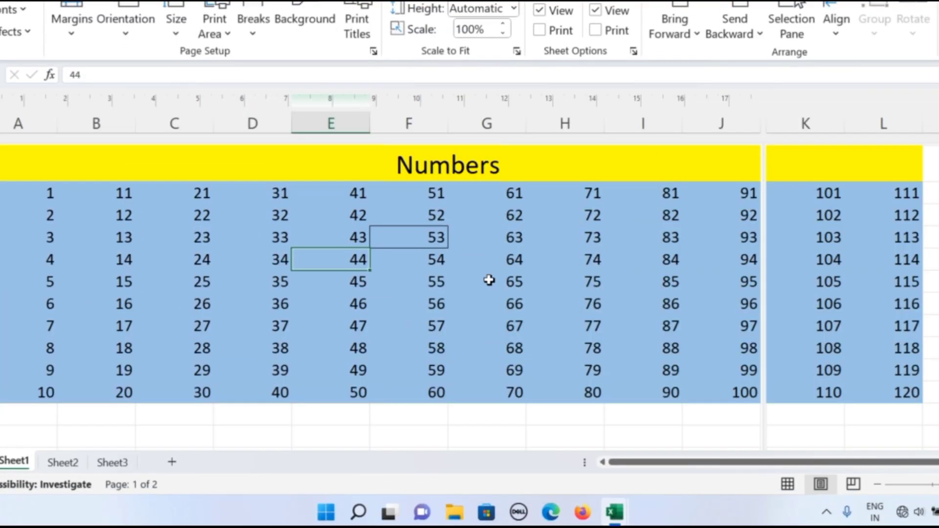
{"action": "left_click", "coordinate": [838, 259]}
{"action": "left_click", "coordinate": [595, 283]}
{"action": "scroll", "coordinate": [574, 222], "scroll_direction": "down", "scroll_amount": 1}
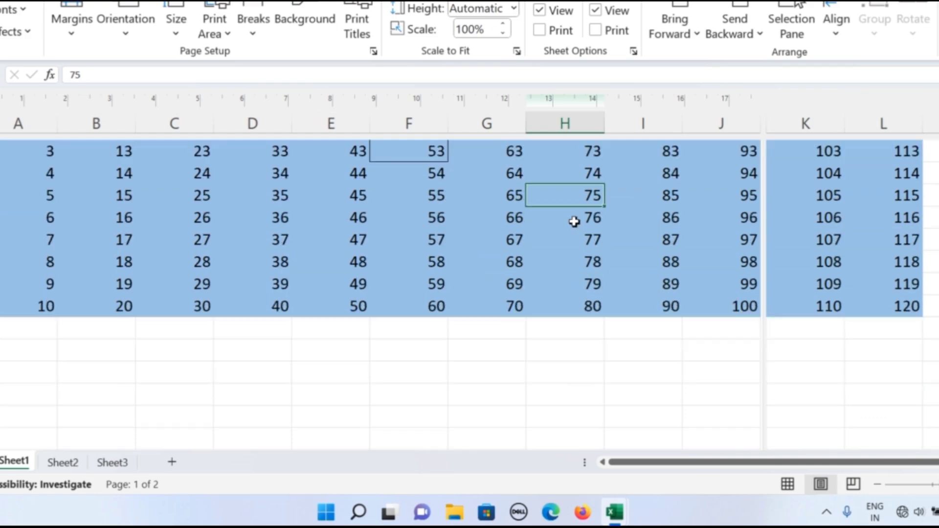
{"action": "left_click", "coordinate": [766, 184]}
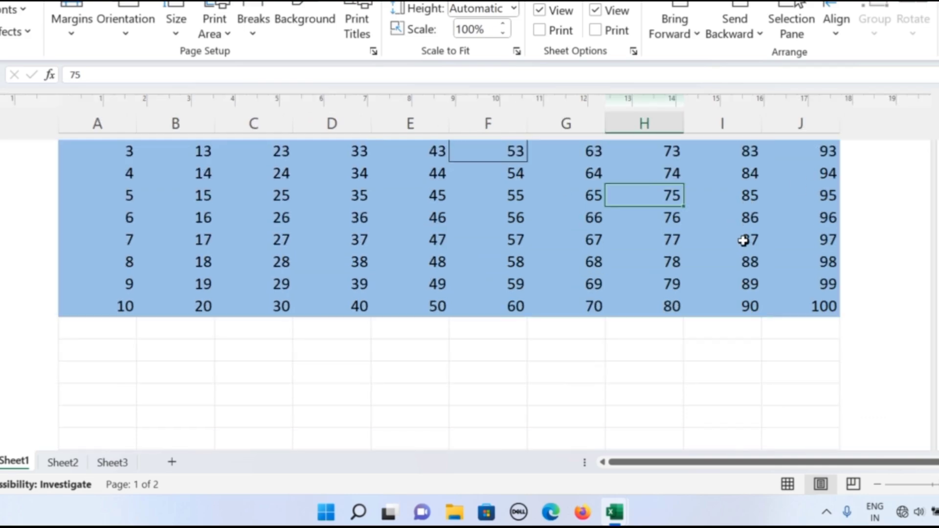
Step: Examine in Page Layout view how the columns of the Numbers table are split across the pages
{"action": "scroll", "coordinate": [742, 259], "scroll_direction": "down", "scroll_amount": 1}
{"action": "scroll", "coordinate": [650, 285], "scroll_direction": "down", "scroll_amount": 5}
{"action": "scroll", "coordinate": [625, 296], "scroll_direction": "up", "scroll_amount": 5}
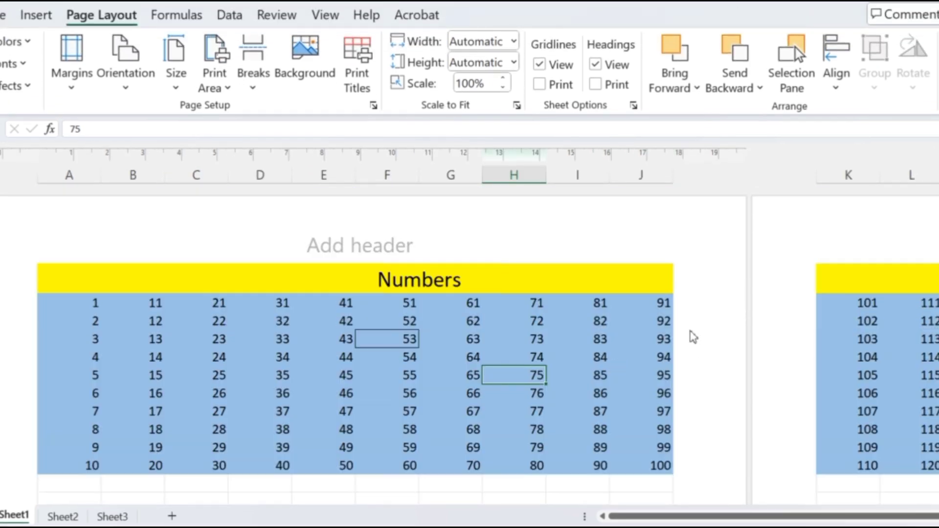
{"action": "left_click", "coordinate": [663, 332]}
{"action": "left_click", "coordinate": [870, 279]}
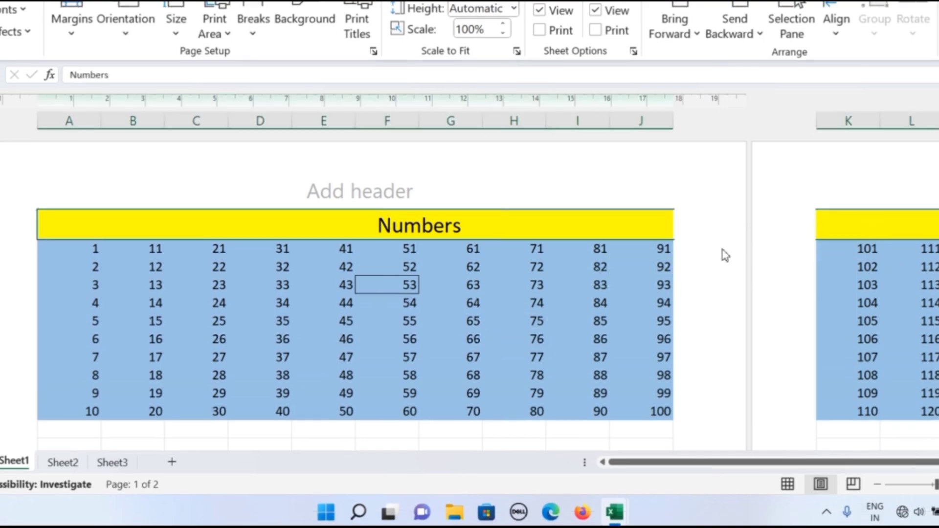
{"action": "scroll", "coordinate": [725, 255], "scroll_direction": "down", "scroll_amount": 4}
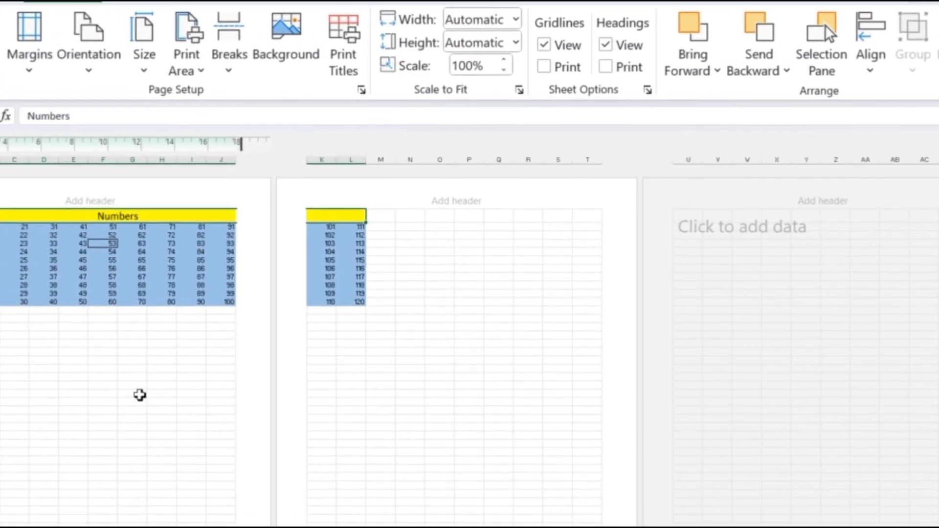
{"action": "left_click", "coordinate": [139, 395]}
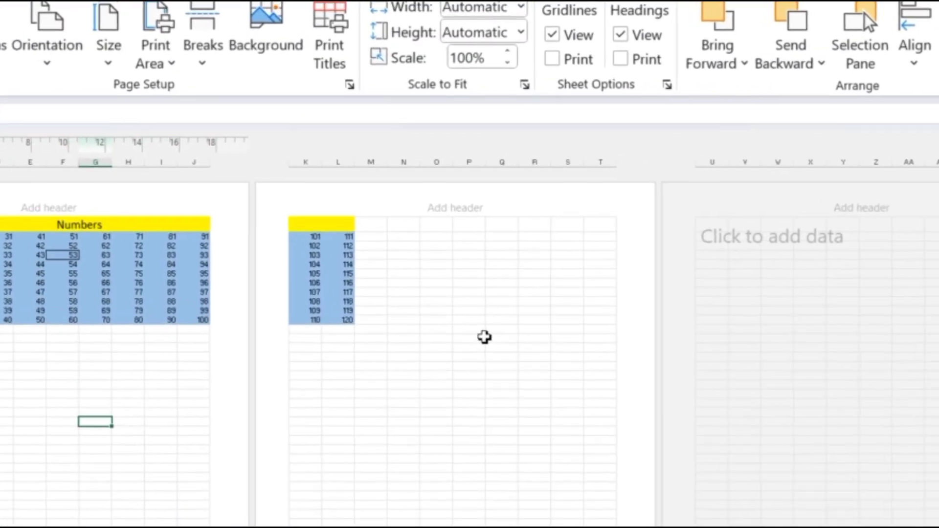
{"action": "left_click", "coordinate": [477, 314]}
{"action": "left_click", "coordinate": [776, 311]}
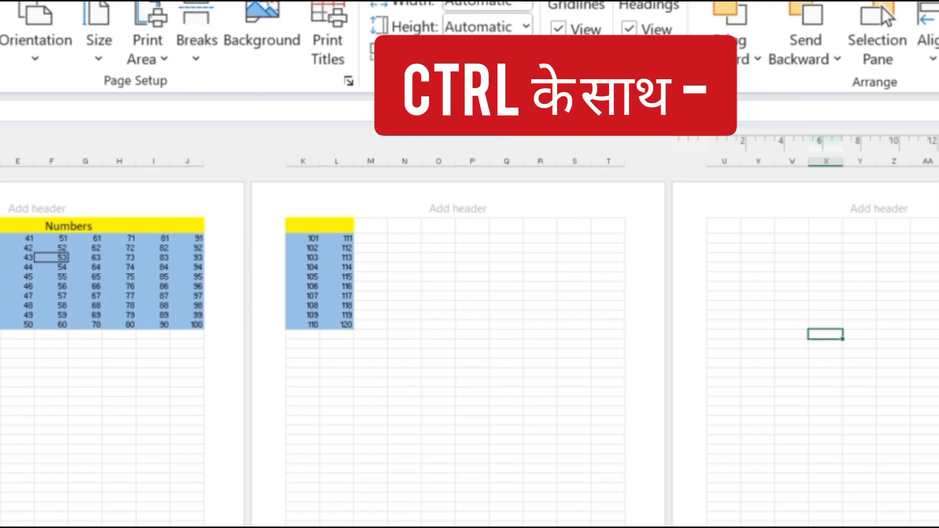
{"action": "left_click", "coordinate": [187, 410]}
{"action": "left_click", "coordinate": [374, 343]}
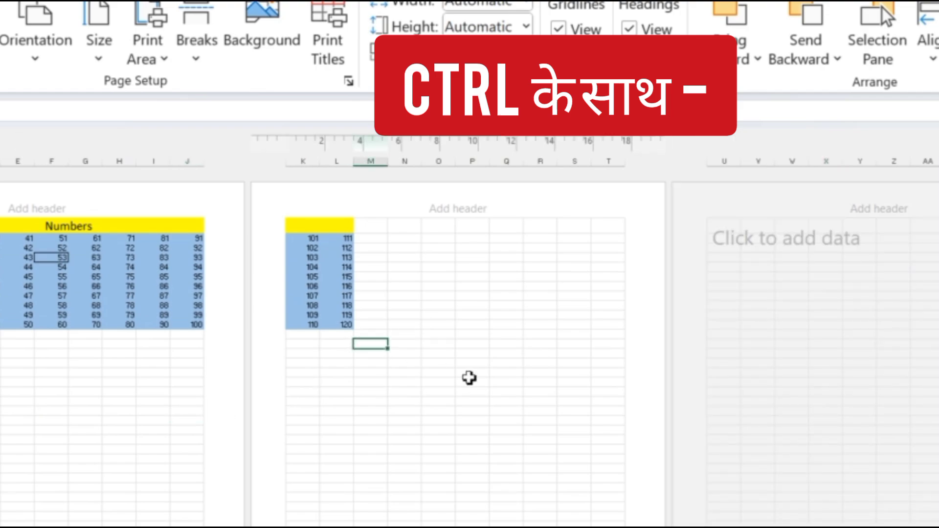
{"action": "scroll", "coordinate": [470, 377], "scroll_direction": "up", "scroll_amount": 2}
{"action": "scroll", "coordinate": [472, 382], "scroll_direction": "up", "scroll_amount": 2}
{"action": "scroll", "coordinate": [425, 448], "scroll_direction": "down", "scroll_amount": 3}
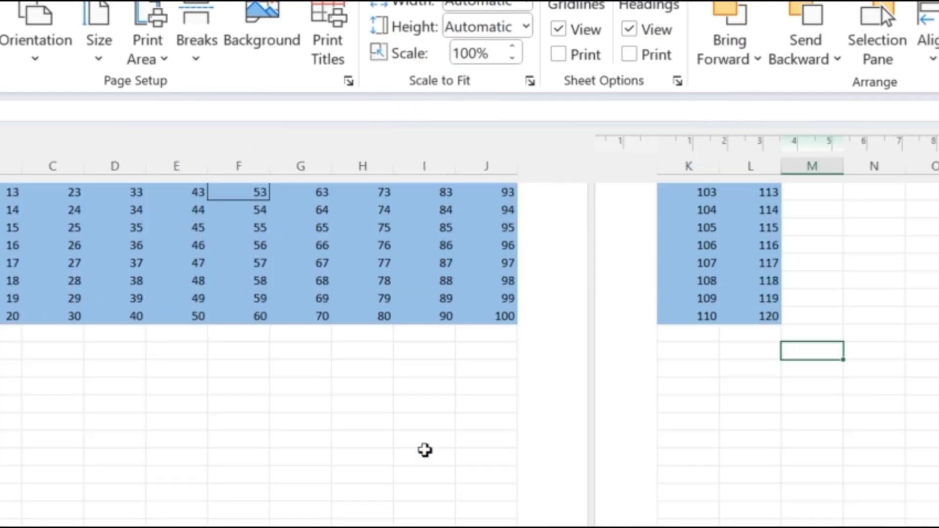
{"action": "left_click", "coordinate": [382, 421]}
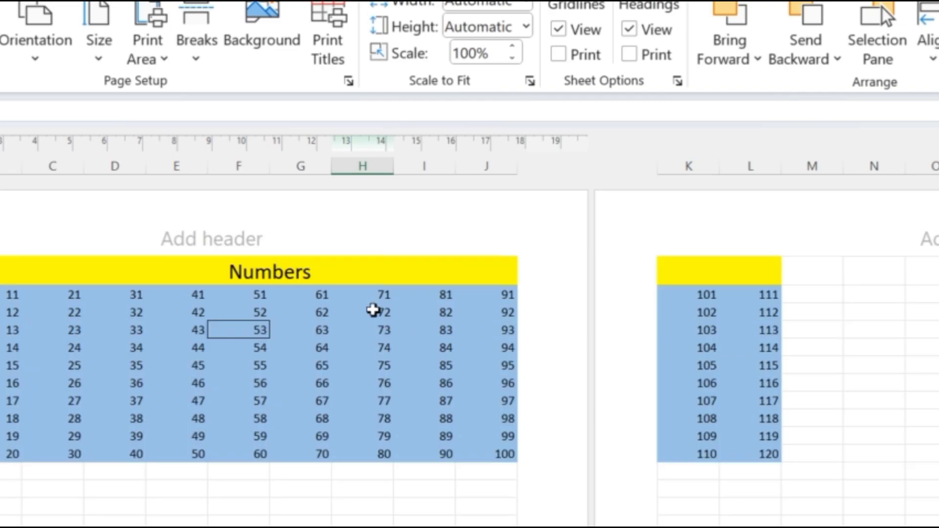
{"action": "left_click", "coordinate": [806, 311]}
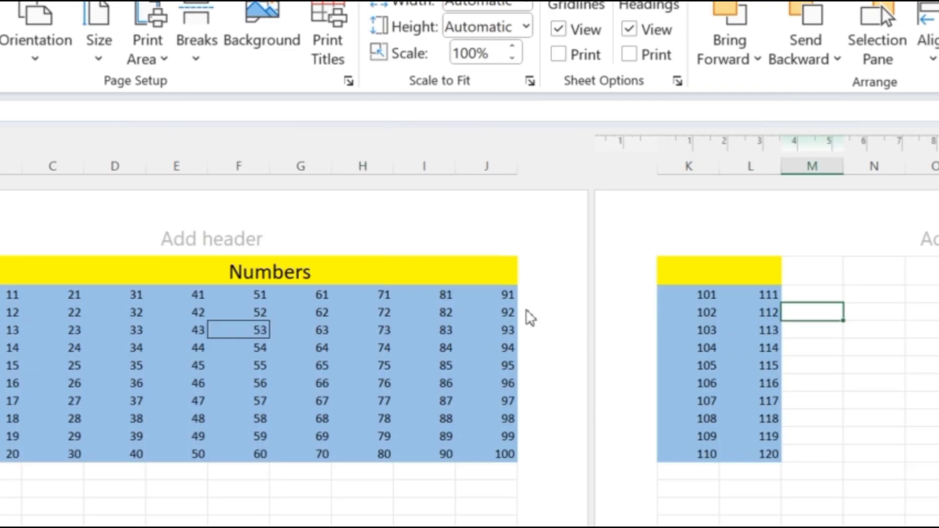
{"action": "left_click", "coordinate": [484, 300]}
{"action": "left_click", "coordinate": [17, 485]}
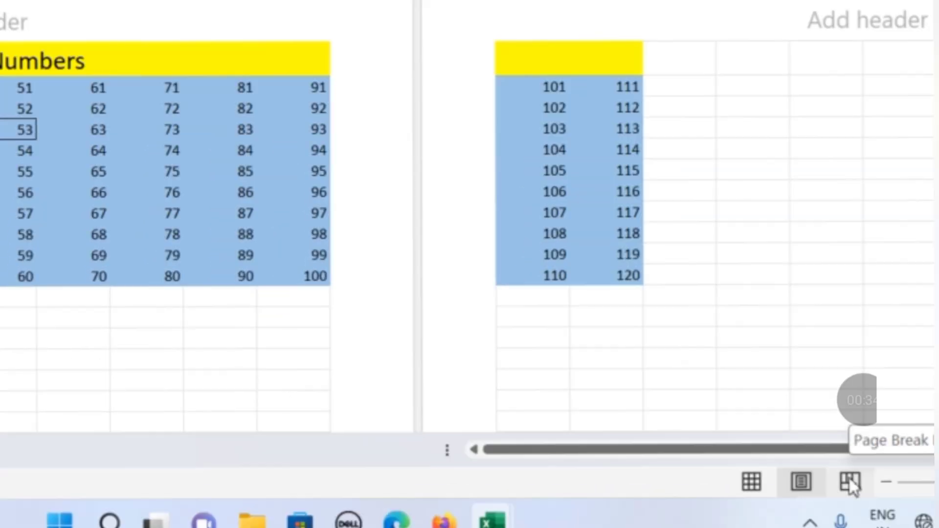
Step: In Page Break Preview, move the dashed vertical page break from after column J to the table's edge after column L
{"action": "left_click", "coordinate": [849, 479]}
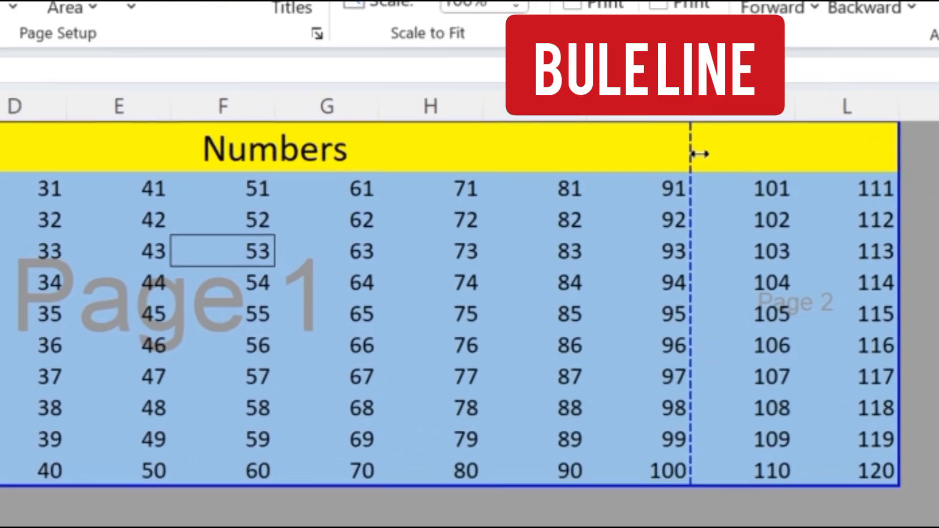
{"action": "left_click_drag", "start_coordinate": [695, 151], "coordinate": [913, 145]}
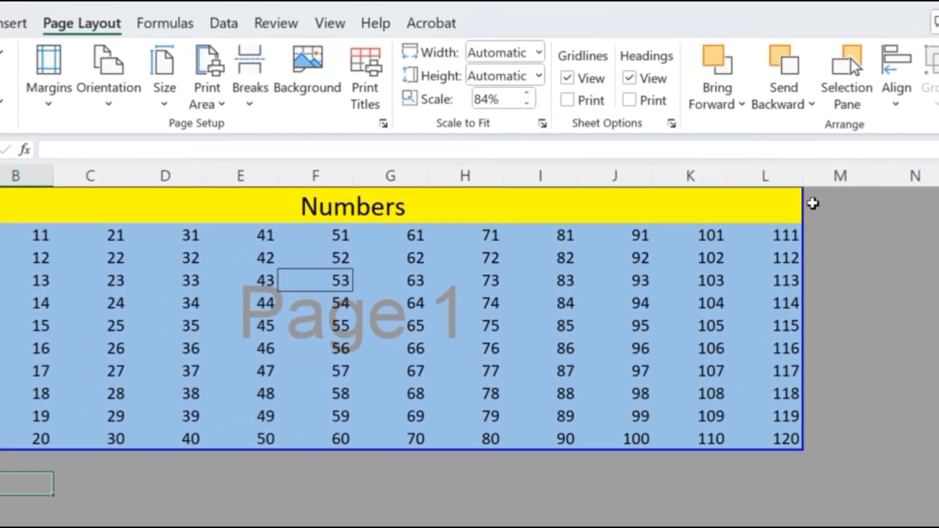
{"action": "left_click", "coordinate": [833, 265]}
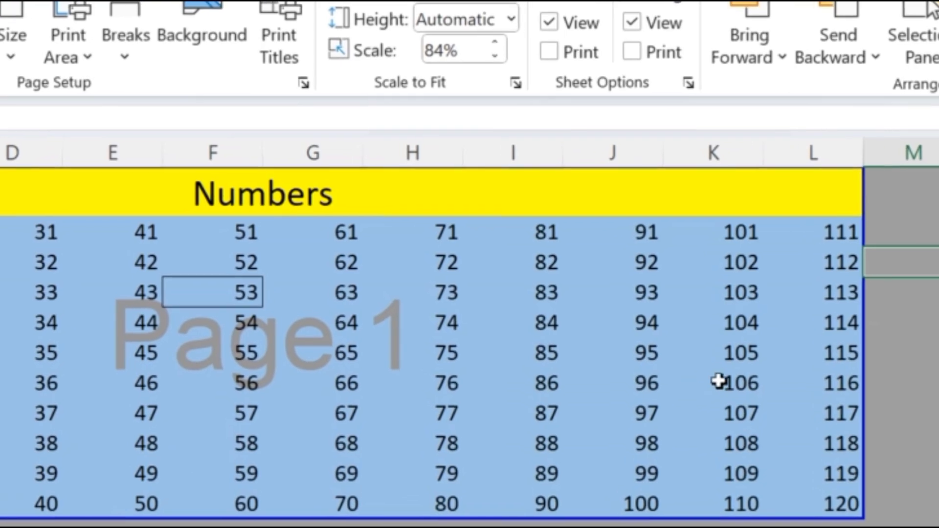
{"action": "left_click", "coordinate": [619, 328]}
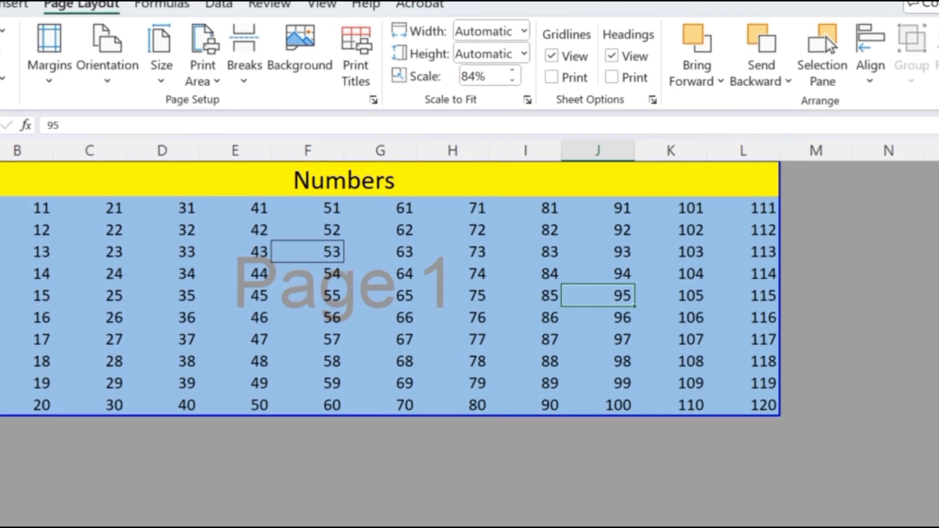
Step: Return to Page Layout view and check the placement of columns K and L on the first page
{"action": "left_click", "coordinate": [851, 527]}
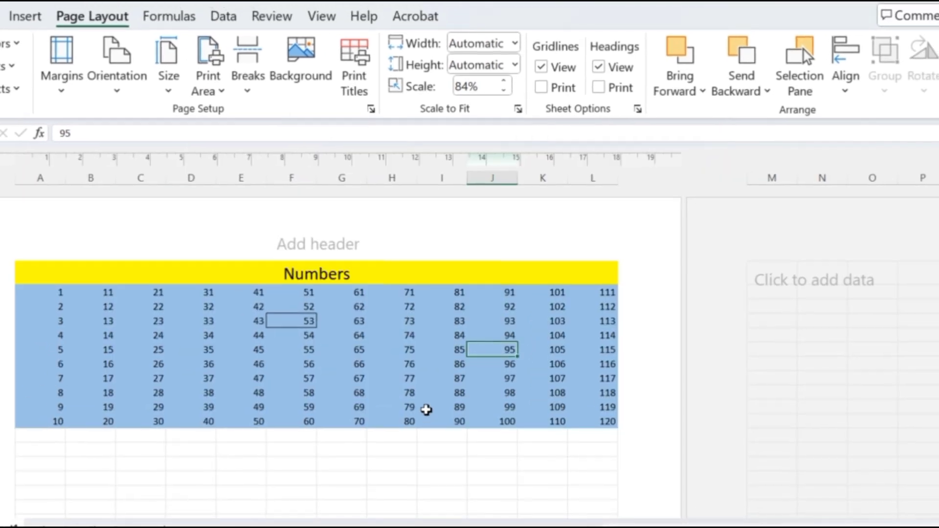
{"action": "scroll", "coordinate": [426, 410], "scroll_direction": "down", "scroll_amount": 3}
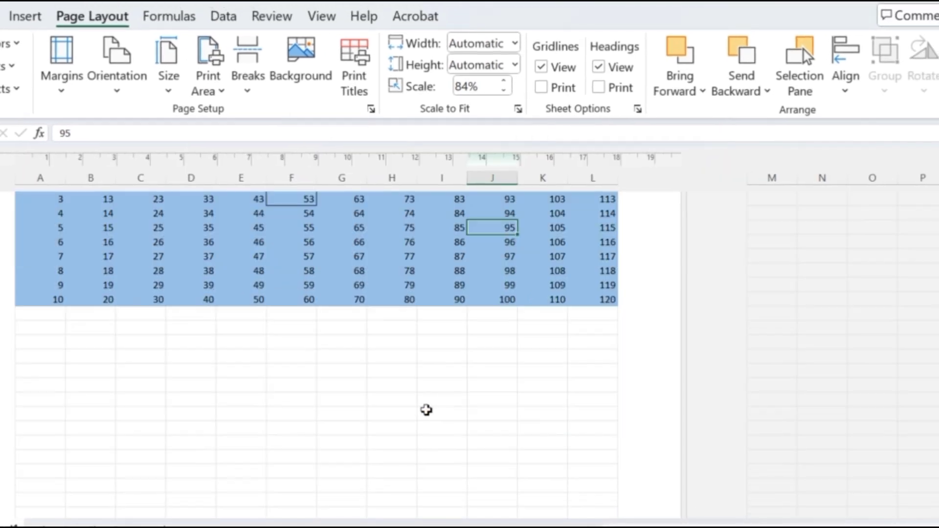
{"action": "scroll", "coordinate": [426, 410], "scroll_direction": "up", "scroll_amount": 3}
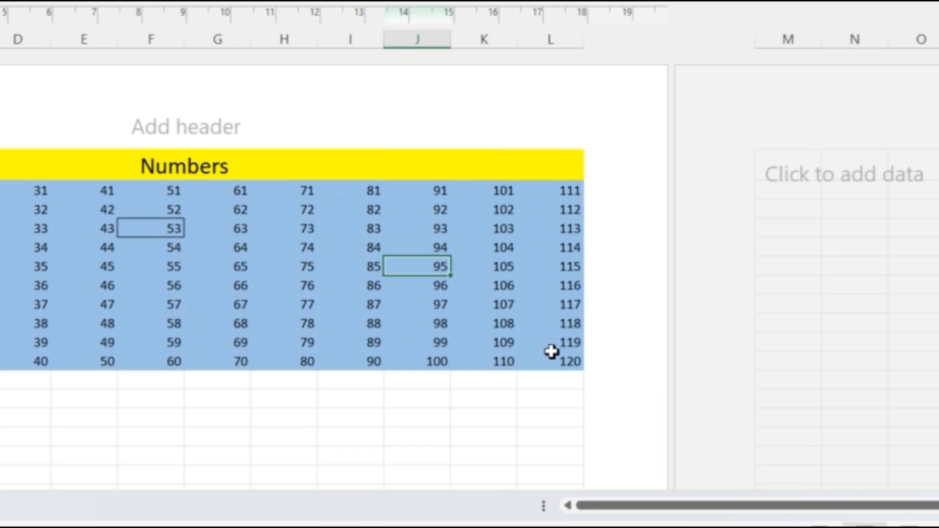
{"action": "left_click", "coordinate": [610, 344]}
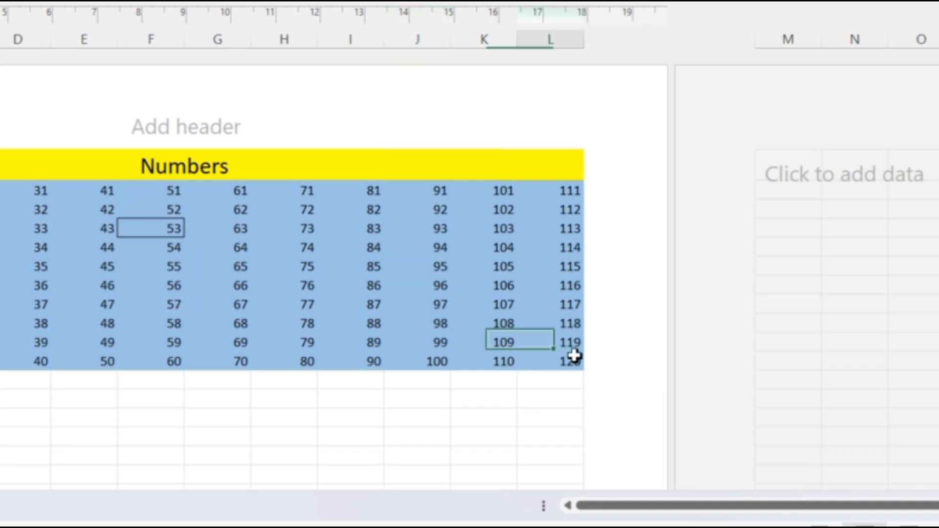
{"action": "left_click", "coordinate": [573, 361]}
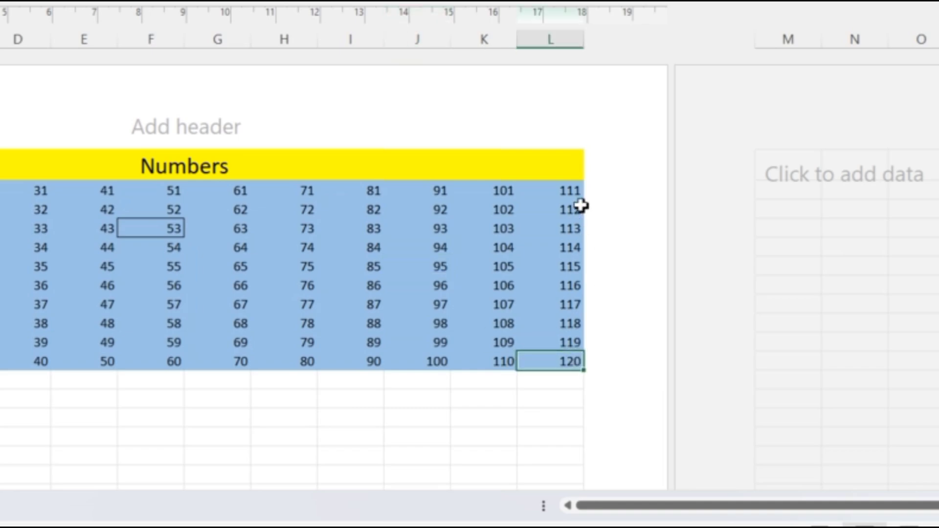
{"action": "left_click", "coordinate": [764, 172]}
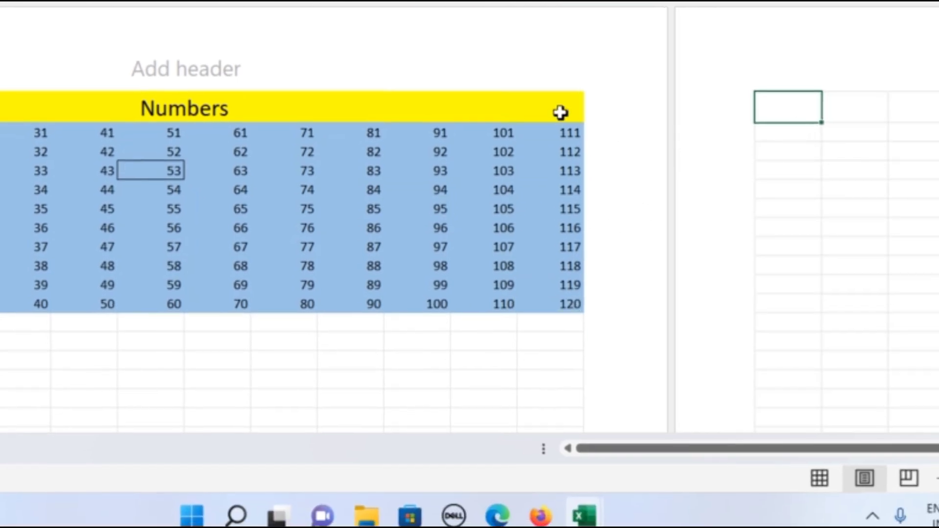
Step: Extend the Numbers table into column M by filling the number series from columns K and L
{"action": "left_click", "coordinate": [791, 117]}
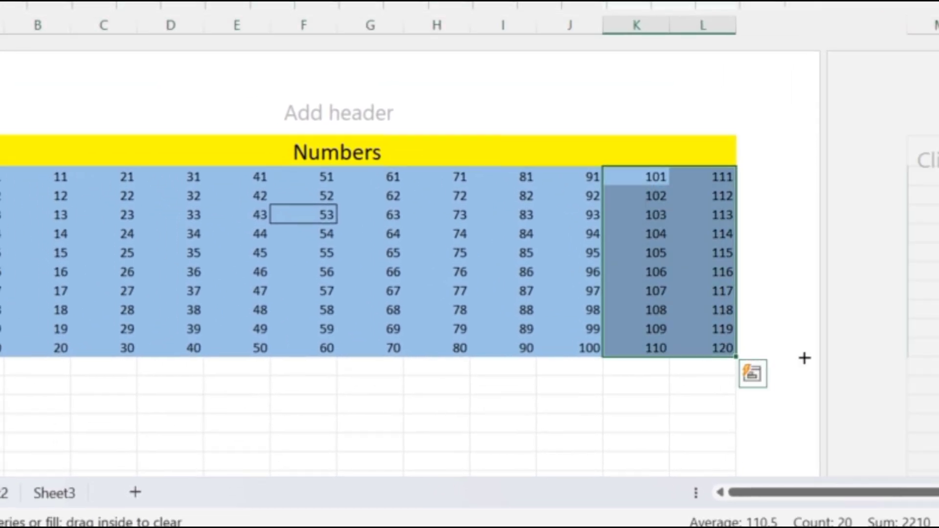
{"action": "left_click_drag", "start_coordinate": [736, 302], "coordinate": [828, 304]}
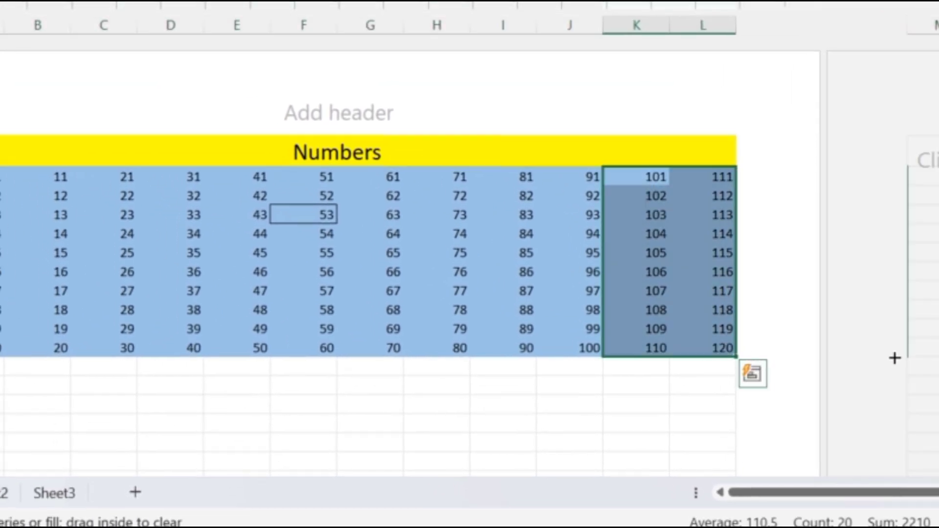
{"action": "left_click_drag", "start_coordinate": [894, 358], "coordinate": [919, 362]}
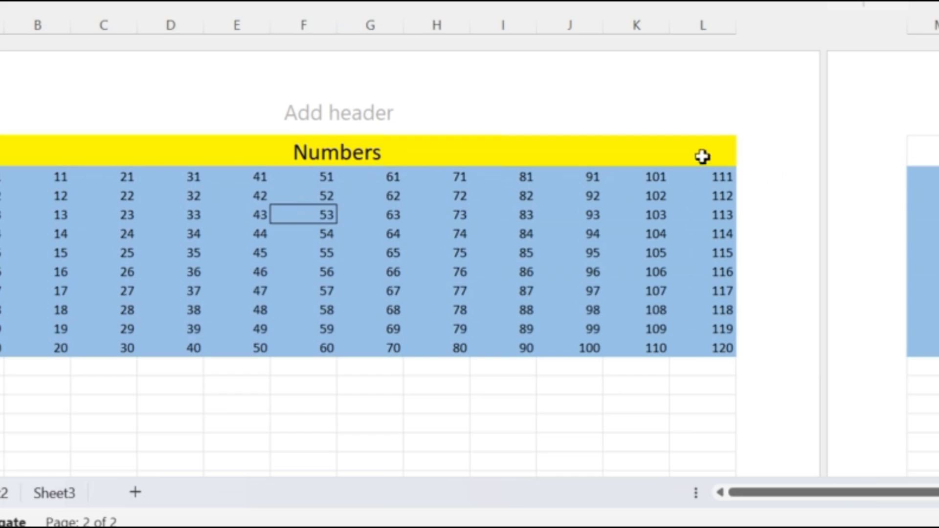
Step: Extend the Numbers title row across to column M and fill it with yellow
{"action": "left_click_drag", "start_coordinate": [703, 155], "coordinate": [935, 153]}
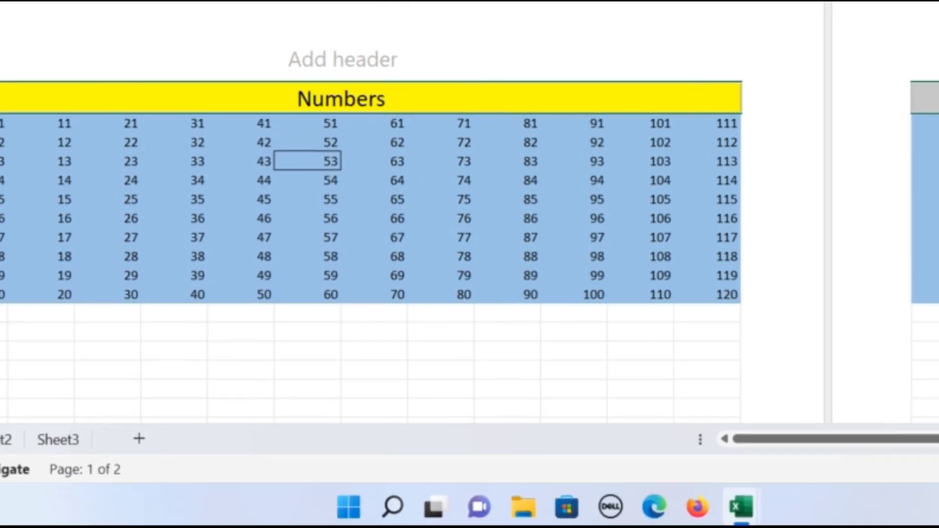
{"action": "left_click", "coordinate": [144, 19]}
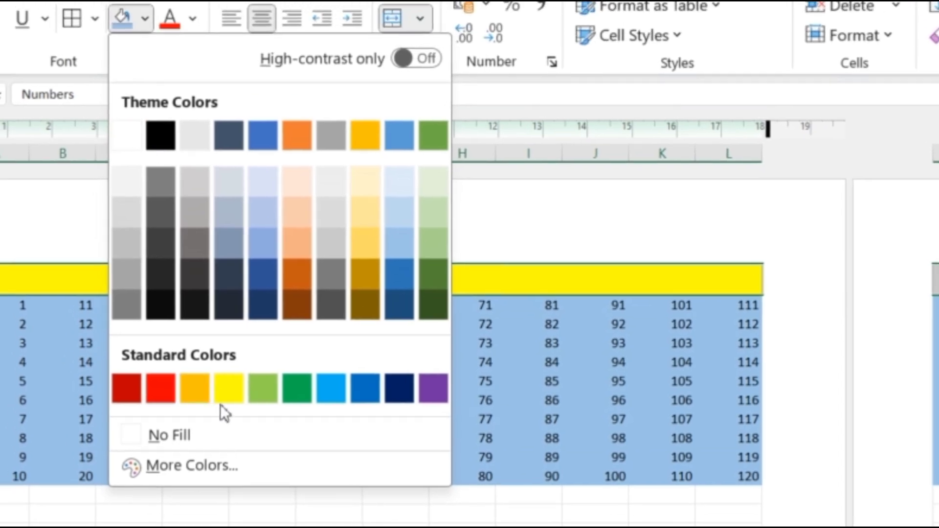
{"action": "left_click", "coordinate": [231, 395]}
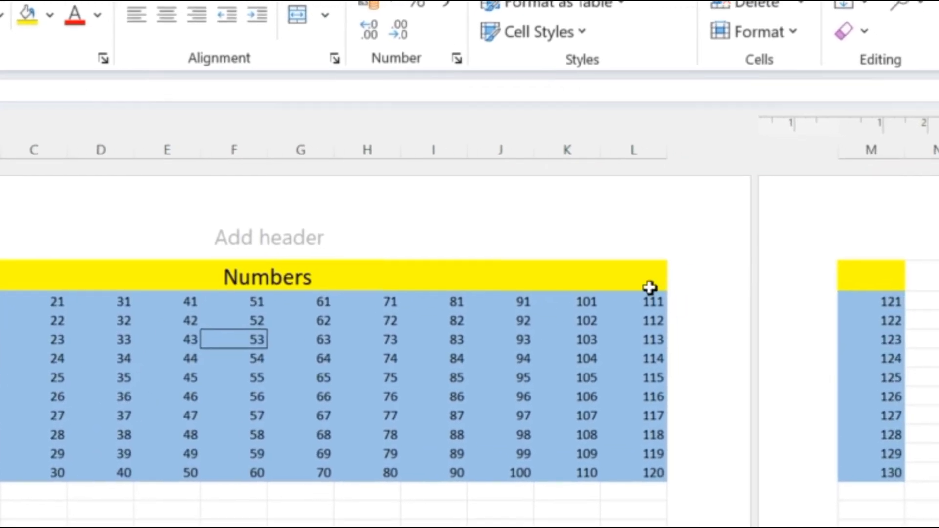
Step: Auto-fit the widths of columns F, G, H and I to their contents one after another
{"action": "left_click", "coordinate": [240, 152]}
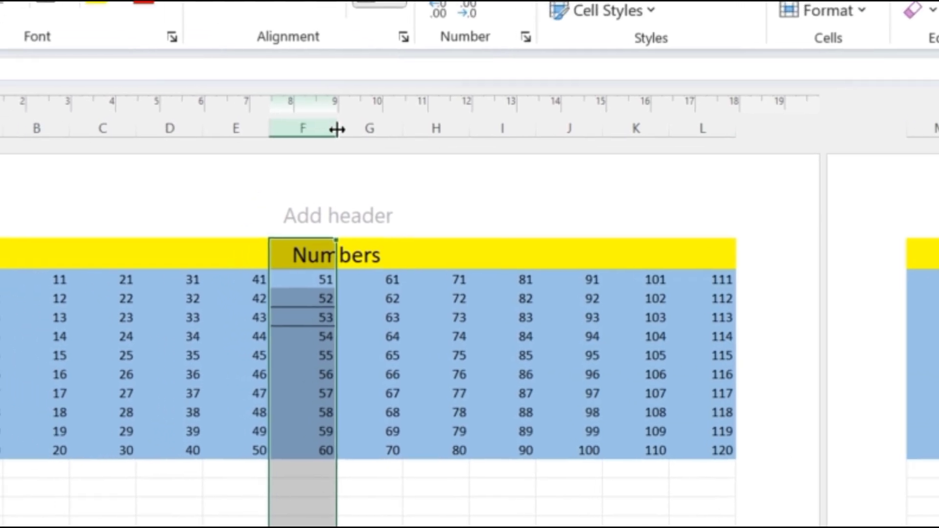
{"action": "double_click", "coordinate": [268, 149]}
{"action": "left_click", "coordinate": [366, 130]}
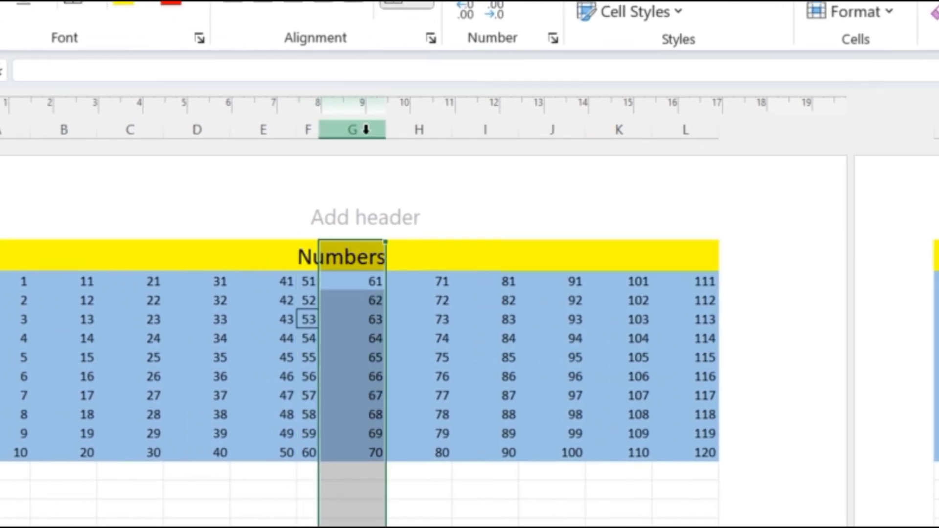
{"action": "double_click", "coordinate": [390, 133]}
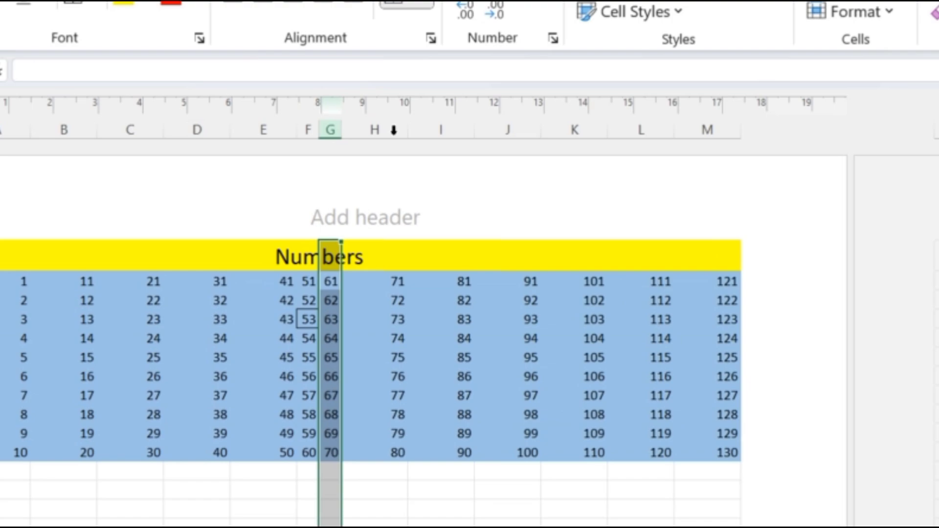
{"action": "double_click", "coordinate": [410, 130]}
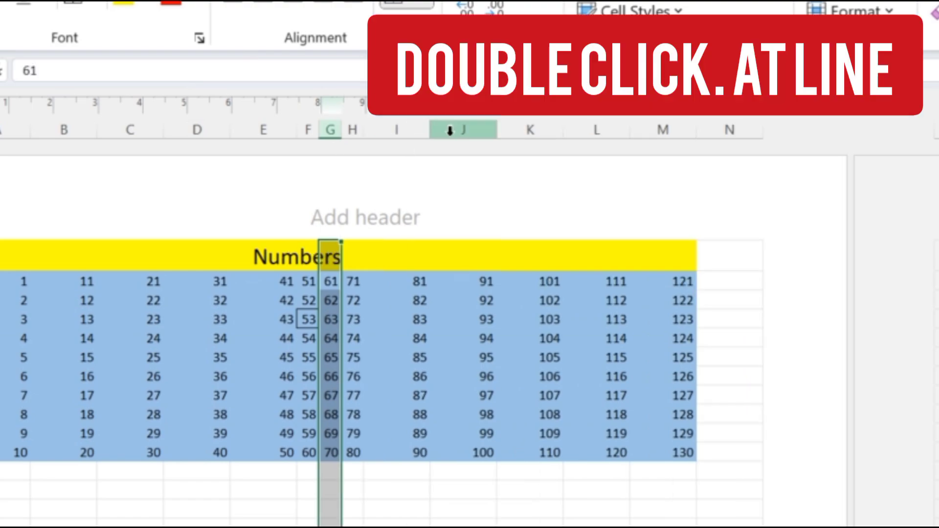
{"action": "double_click", "coordinate": [434, 130]}
{"action": "left_click", "coordinate": [434, 129]}
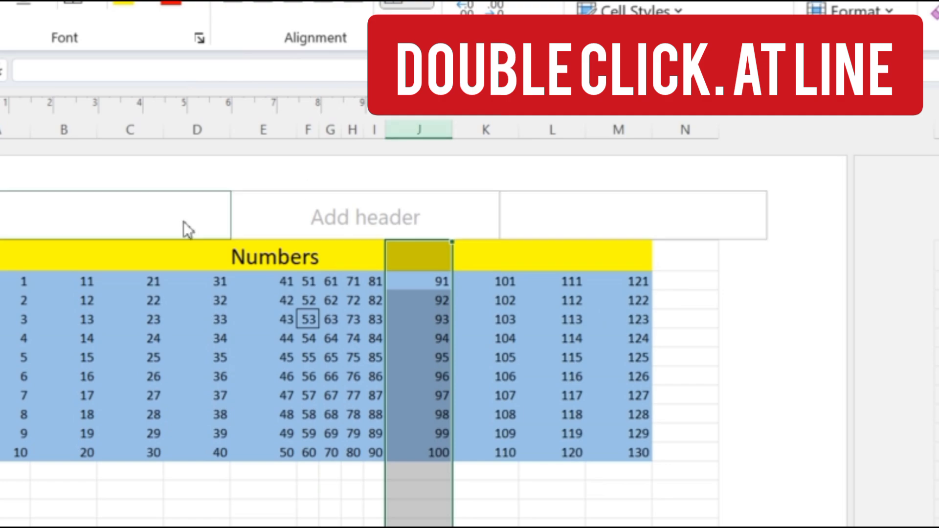
Step: Auto-fit the widths of all columns from A to N together and select the resized Numbers table
{"action": "left_click", "coordinate": [10, 129]}
{"action": "left_click_drag", "start_coordinate": [10, 129], "coordinate": [717, 133]}
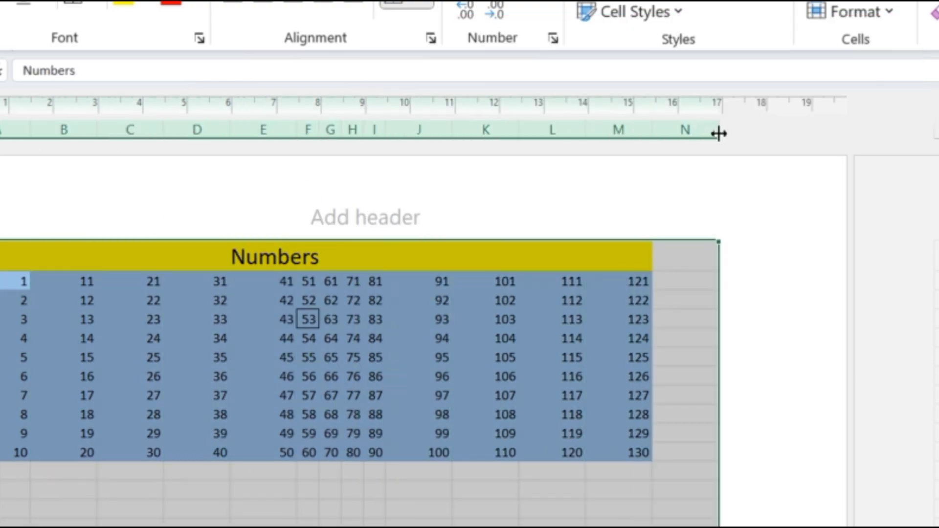
{"action": "double_click", "coordinate": [232, 132]}
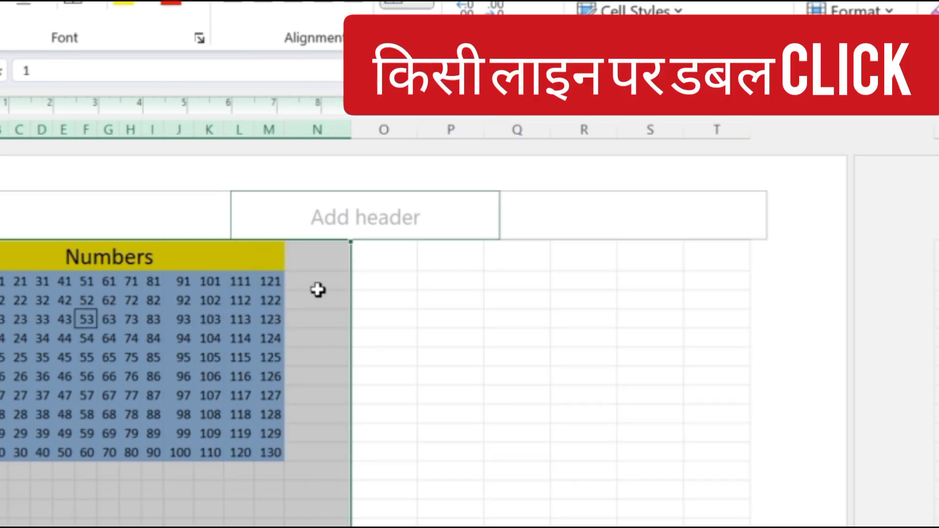
{"action": "scroll", "coordinate": [361, 394], "scroll_direction": "down", "scroll_amount": 3}
{"action": "left_click", "coordinate": [258, 368]}
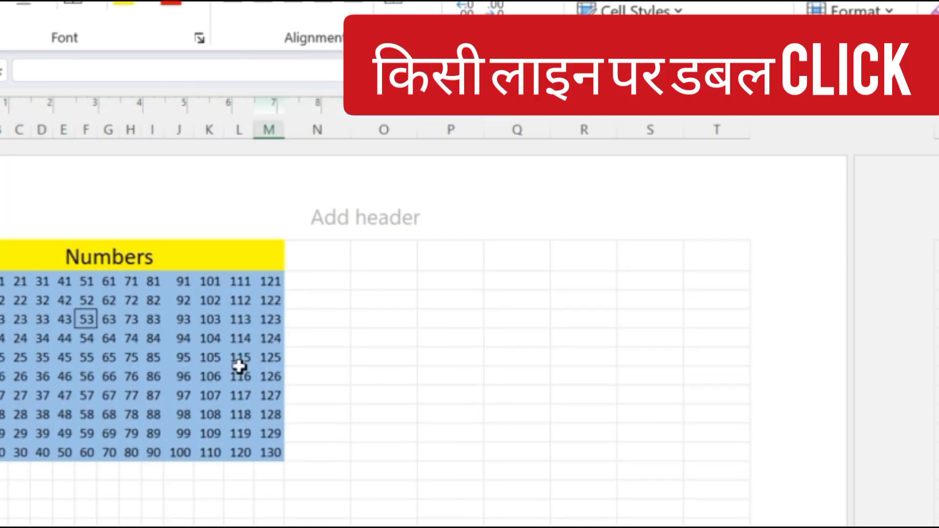
{"action": "left_click_drag", "start_coordinate": [10, 257], "coordinate": [281, 454]}
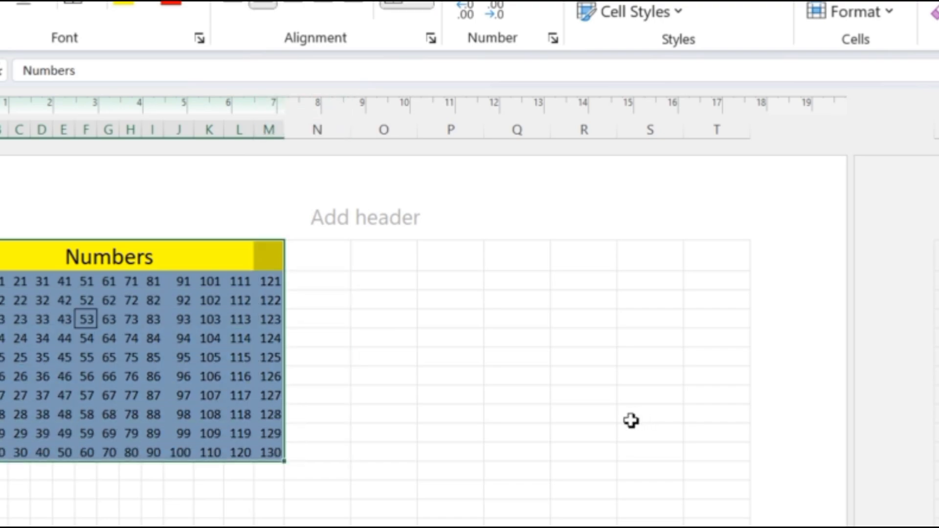
Step: Undo the column-width changes so the table columns regain their original widths
{"action": "key", "text": "ctrl+z"}
{"action": "key", "text": "ctrl+z"}
{"action": "key", "text": "ctrl+z"}
{"action": "key", "text": "ctrl+z"}
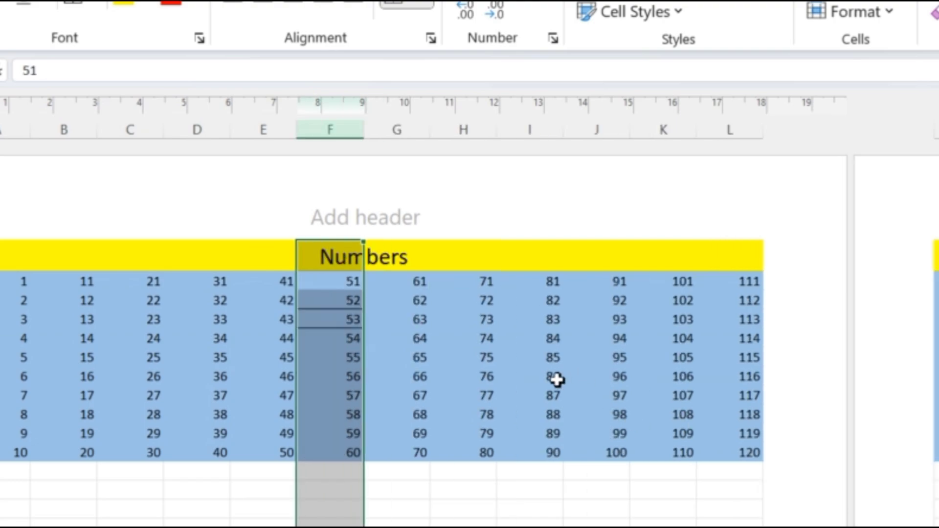
Step: Switch to Normal view and check where the dashed page break cuts the Numbers table
{"action": "scroll", "coordinate": [556, 382], "scroll_direction": "down", "scroll_amount": 2}
{"action": "left_click", "coordinate": [530, 253]}
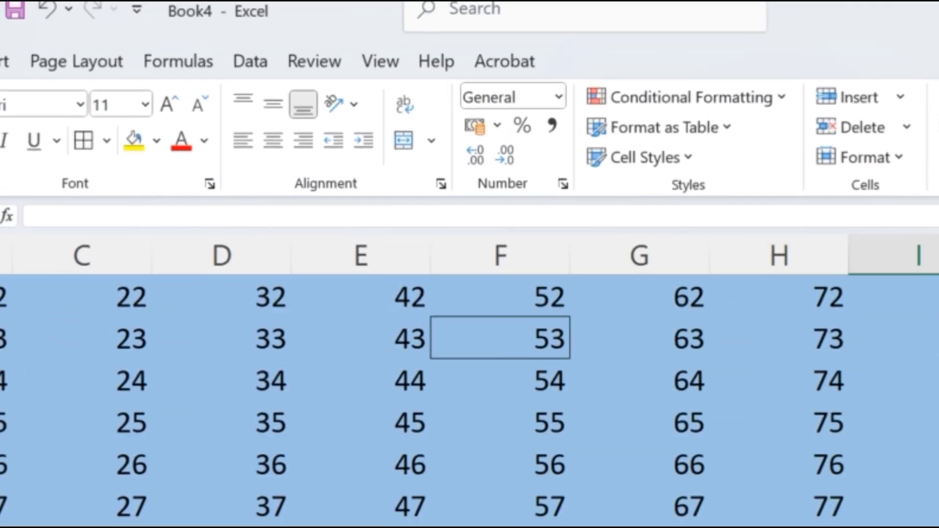
{"action": "scroll", "coordinate": [756, 522], "scroll_direction": "down", "scroll_amount": 5}
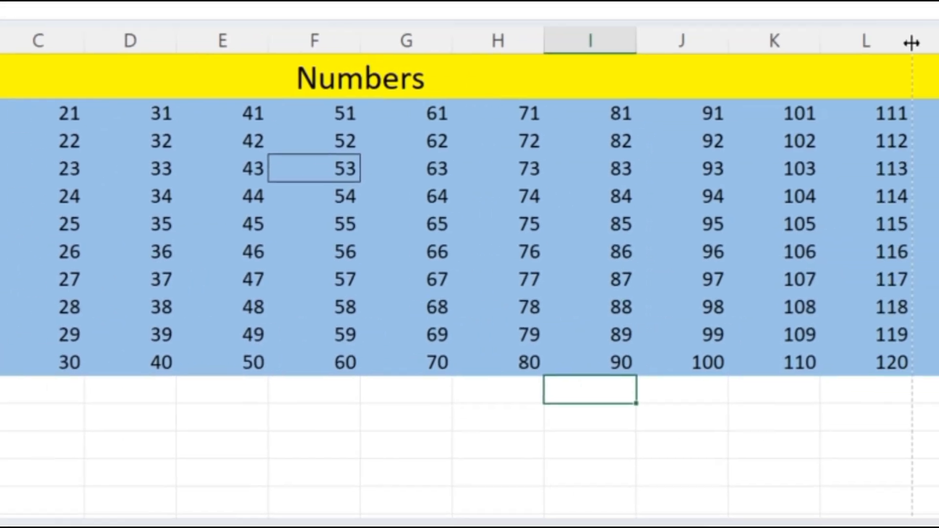
{"action": "left_click_drag", "start_coordinate": [788, 111], "coordinate": [825, 134]}
{"action": "key", "text": "ctrl+z"}
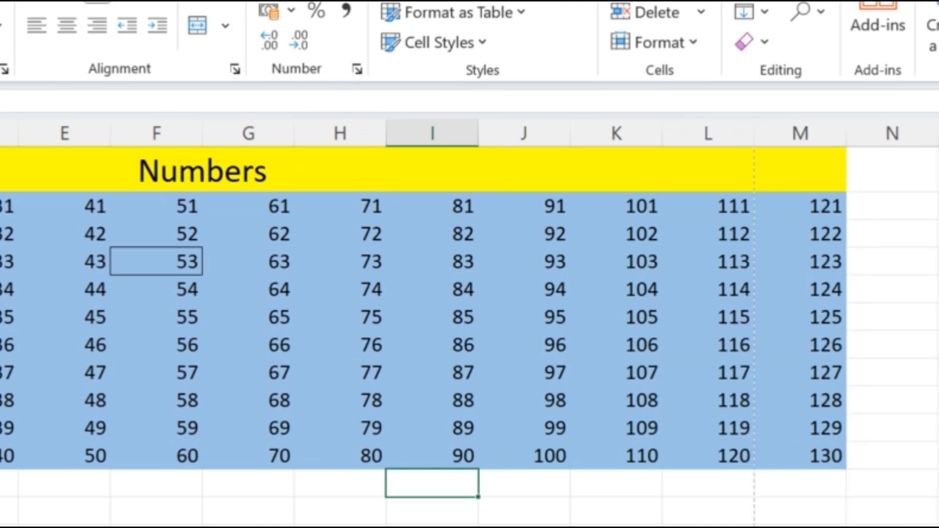
{"action": "scroll", "coordinate": [470, 322], "scroll_direction": "down", "scroll_amount": 3}
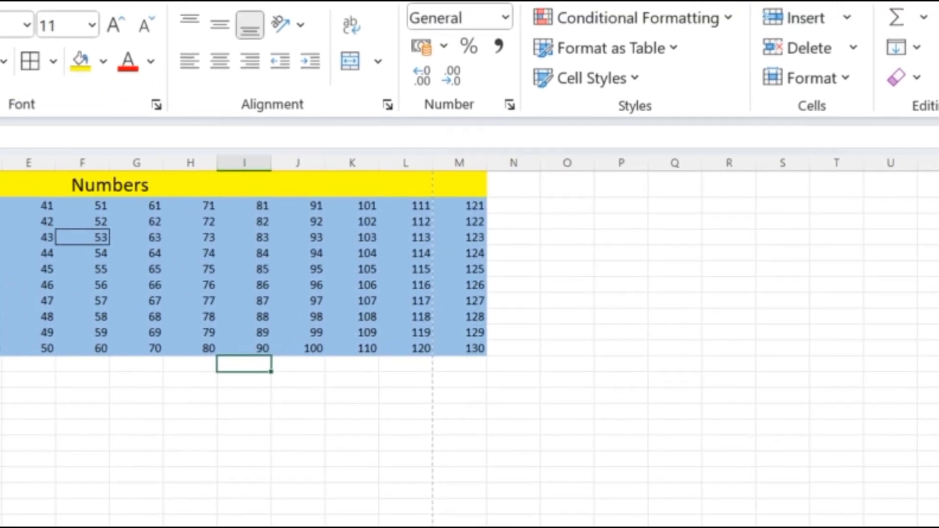
Step: Set the page orientation to Landscape and show the sheet in Page Layout view
{"action": "left_click", "coordinate": [72, 33]}
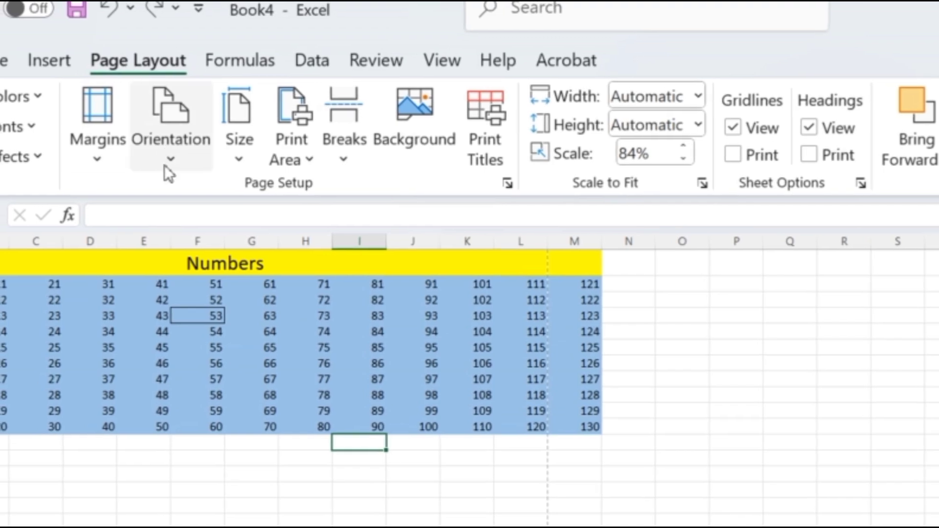
{"action": "left_click", "coordinate": [164, 166]}
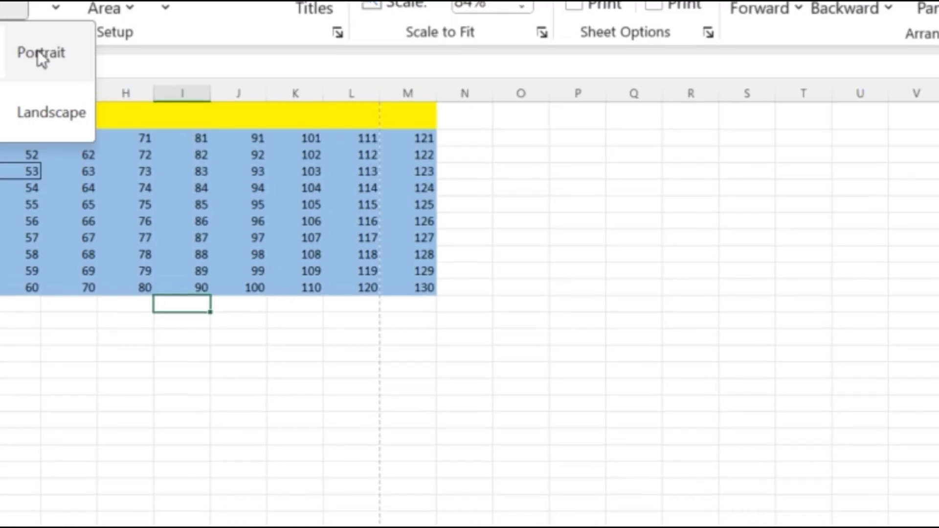
{"action": "left_click", "coordinate": [220, 291]}
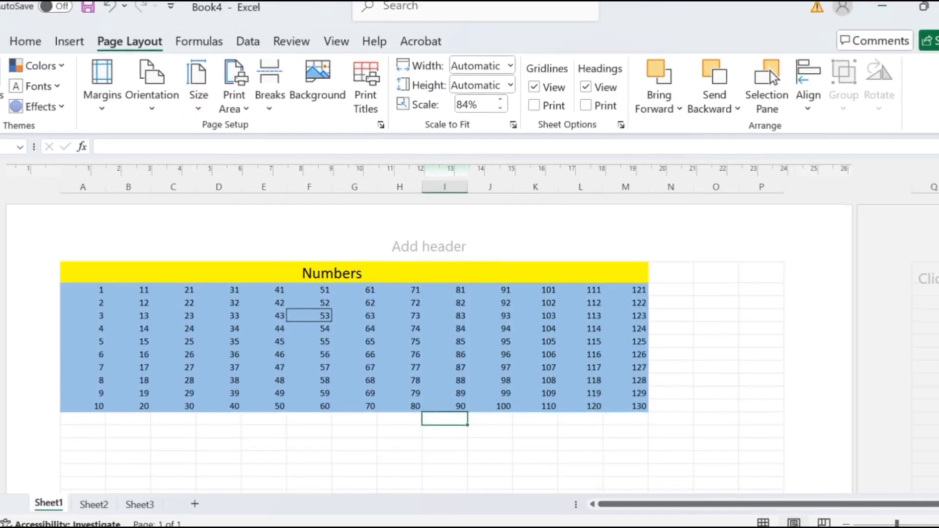
Step: Examine how the Numbers table sits on the landscape page and which neighbouring pages are empty
{"action": "scroll", "coordinate": [589, 394], "scroll_direction": "down", "scroll_amount": 3}
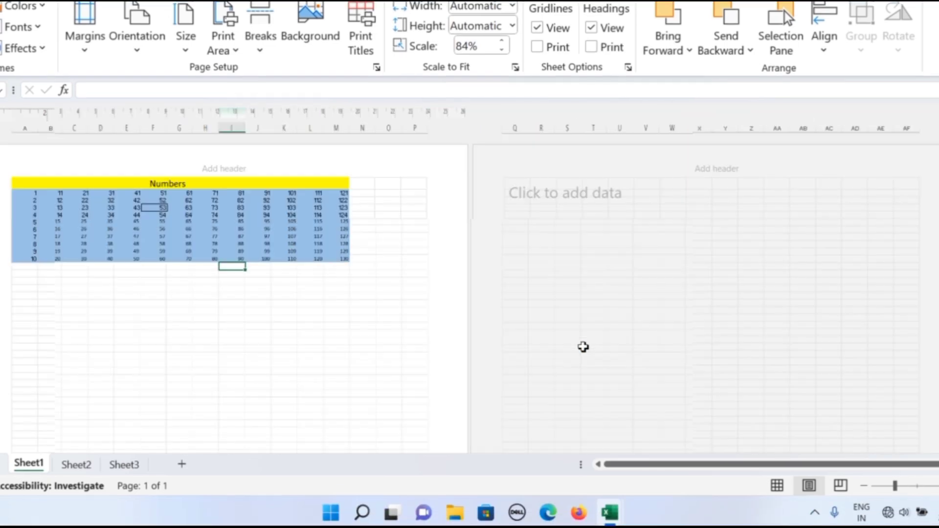
{"action": "scroll", "coordinate": [583, 347], "scroll_direction": "down", "scroll_amount": 3}
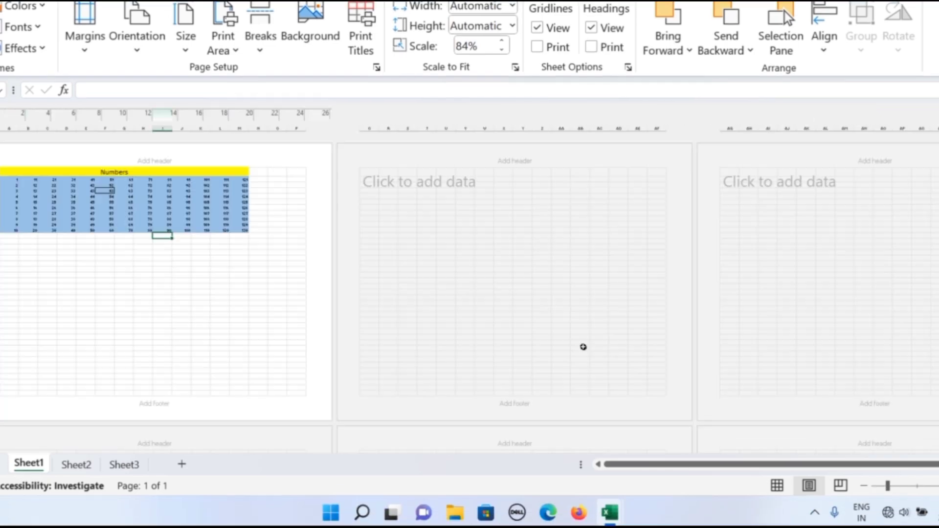
{"action": "left_click", "coordinate": [444, 216]}
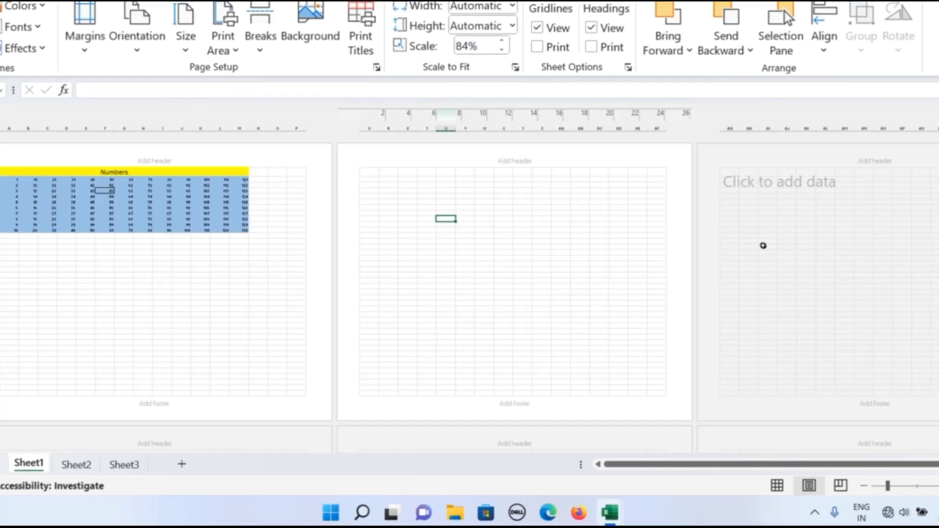
{"action": "left_click", "coordinate": [766, 246]}
{"action": "left_click", "coordinate": [239, 275]}
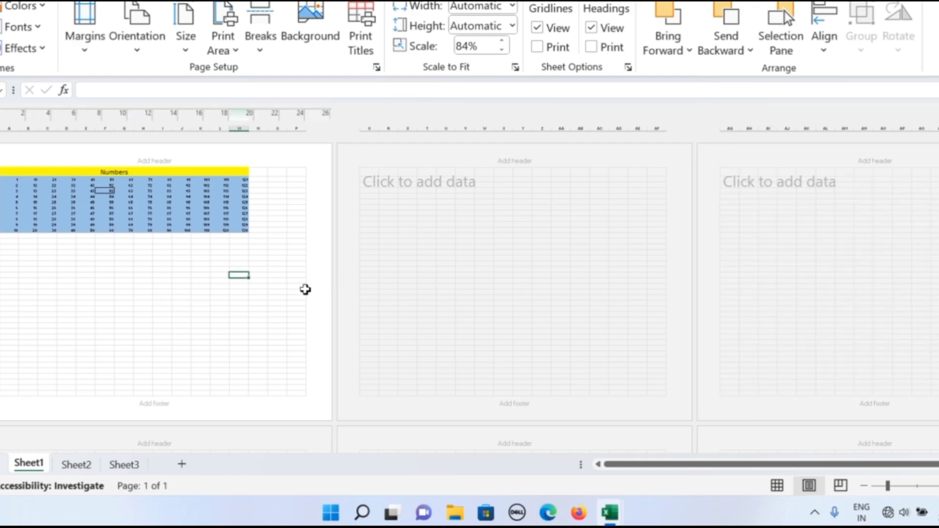
{"action": "scroll", "coordinate": [305, 290], "scroll_direction": "up", "scroll_amount": 4}
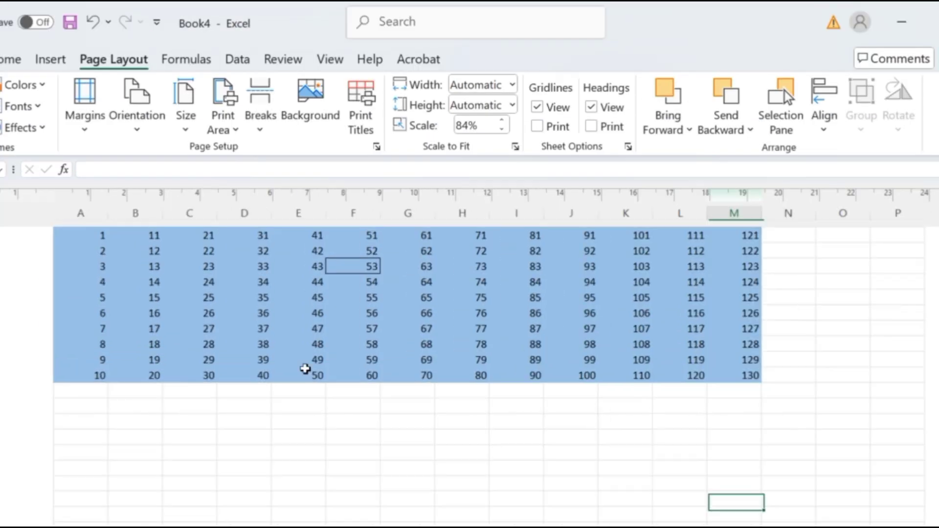
{"action": "scroll", "coordinate": [305, 289], "scroll_direction": "up", "scroll_amount": 3}
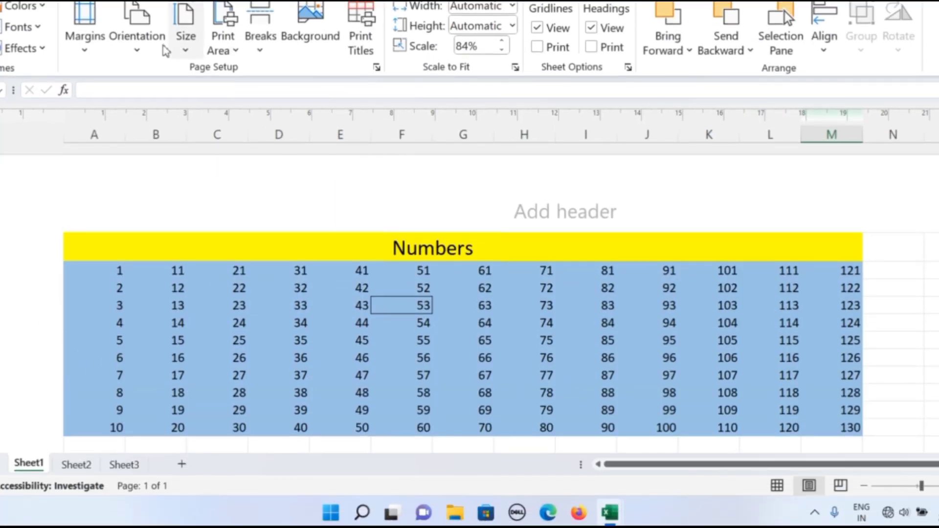
Step: Set the page orientation back to Portrait
{"action": "left_click", "coordinate": [136, 115]}
{"action": "left_click", "coordinate": [166, 81]}
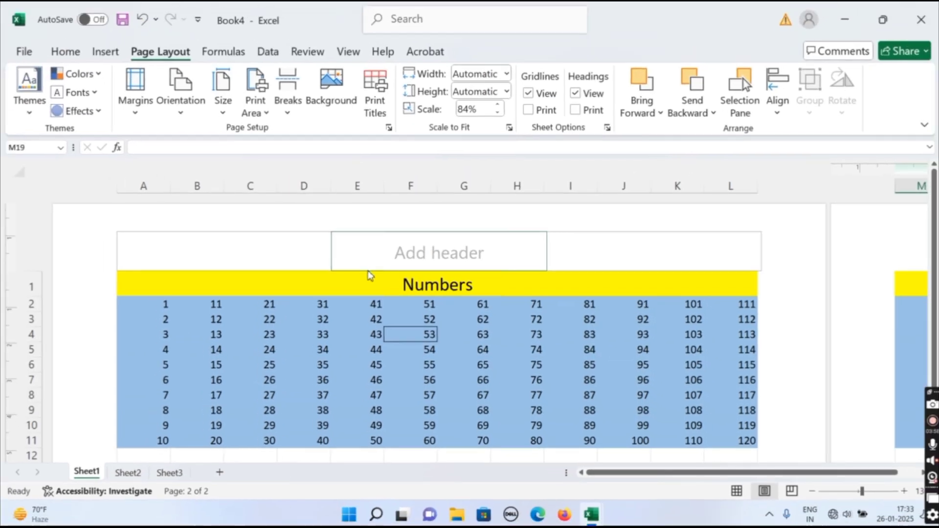
{"action": "scroll", "coordinate": [368, 273], "scroll_direction": "down", "scroll_amount": 3}
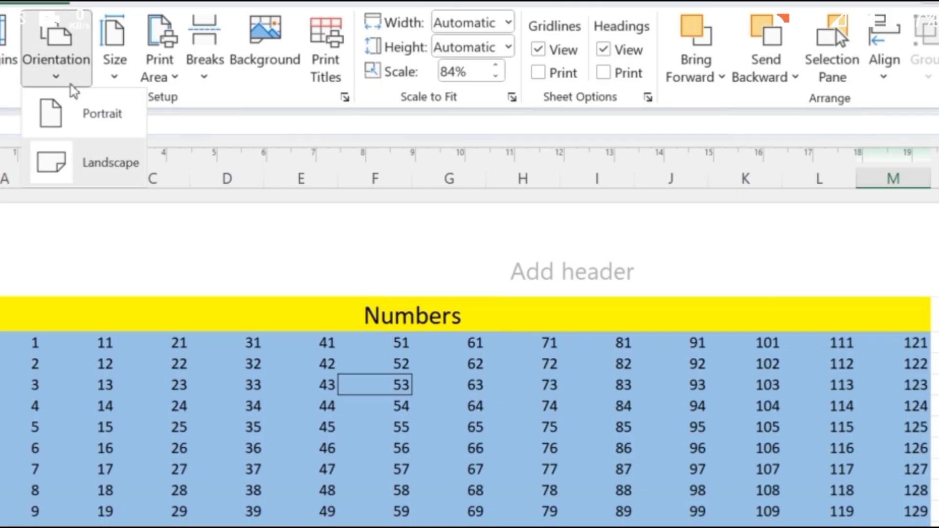
Step: Choose Portrait orientation and set the custom top, bottom, left and right page margins to 0.5 cm
{"action": "left_click", "coordinate": [136, 114]}
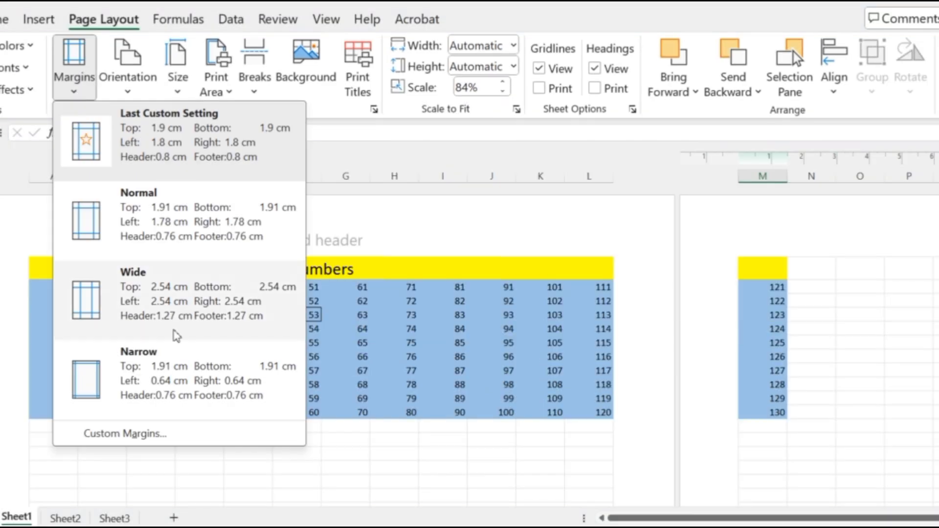
{"action": "left_click", "coordinate": [155, 437]}
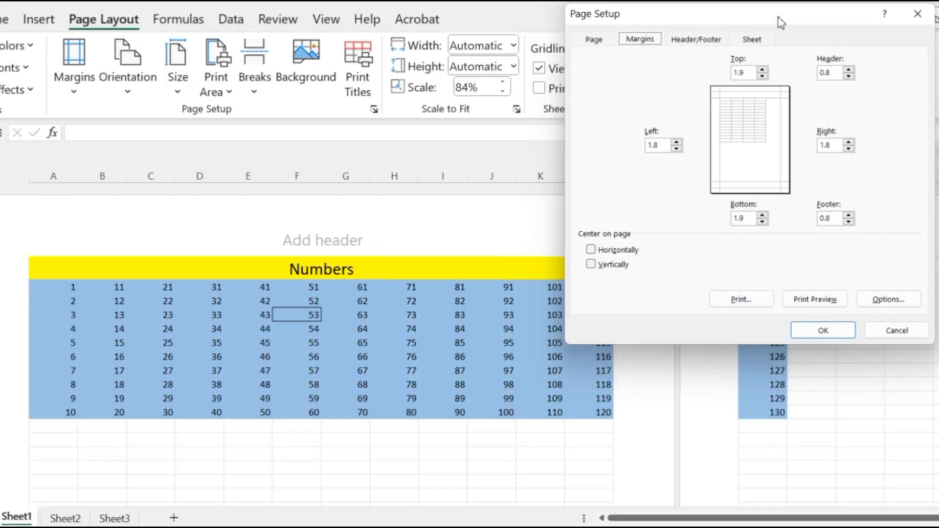
{"action": "left_click_drag", "start_coordinate": [785, 23], "coordinate": [792, 51]}
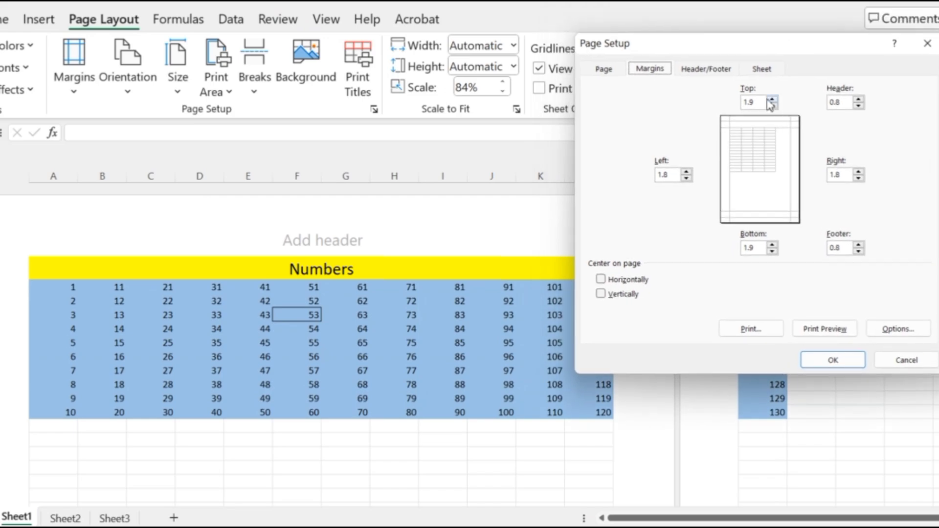
{"action": "left_click", "coordinate": [763, 105]}
{"action": "key", "text": "BackSpace"}
{"action": "key", "text": "BackSpace"}
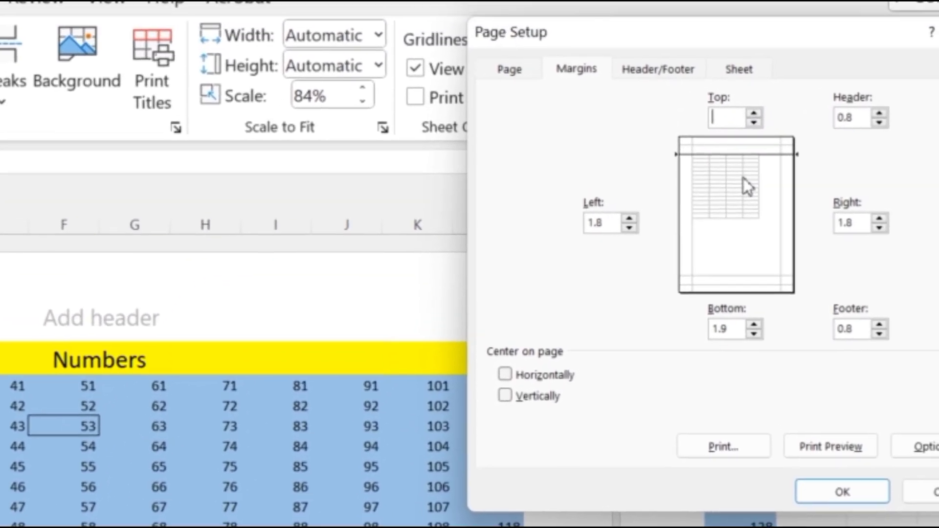
{"action": "key", "text": "BackSpace"}
{"action": "type", "text": "0"}
{"action": "key", "text": "BackSpace"}
{"action": "type", "text": ".5"}
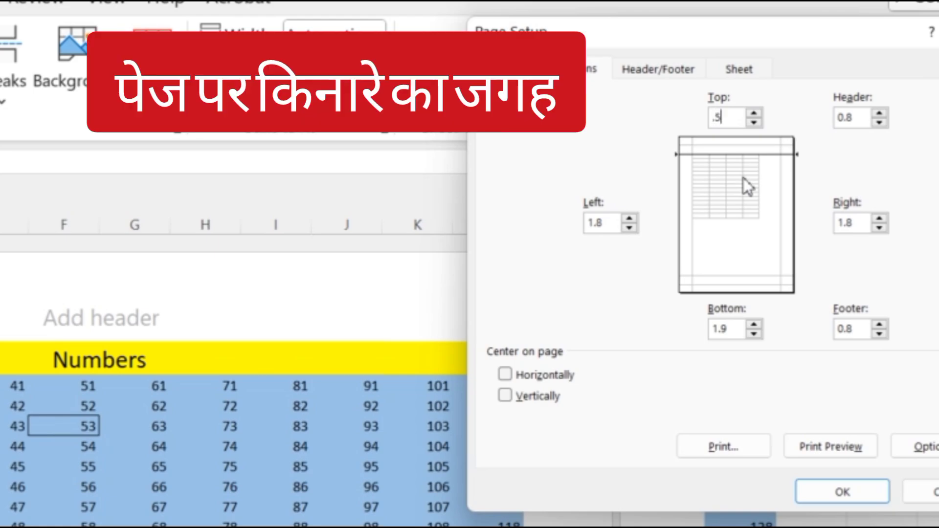
{"action": "left_click", "coordinate": [730, 330]}
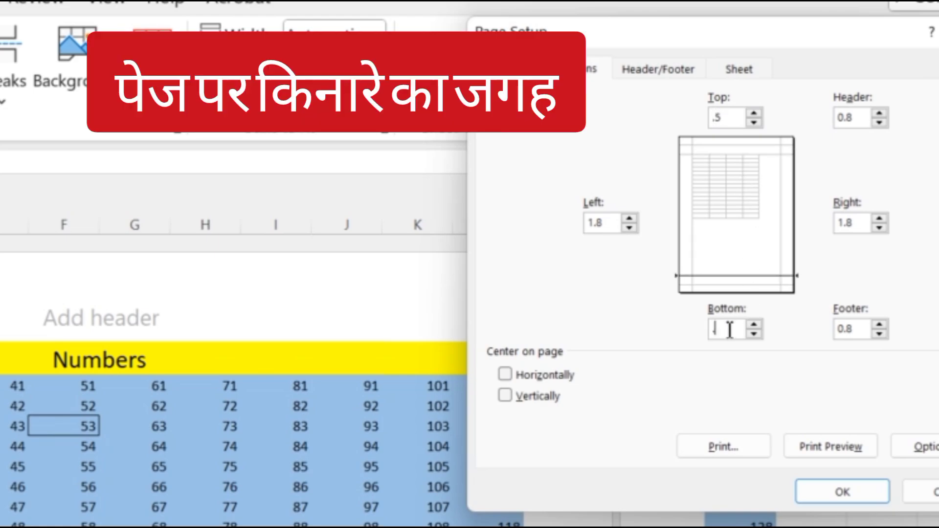
{"action": "left_click", "coordinate": [861, 229]}
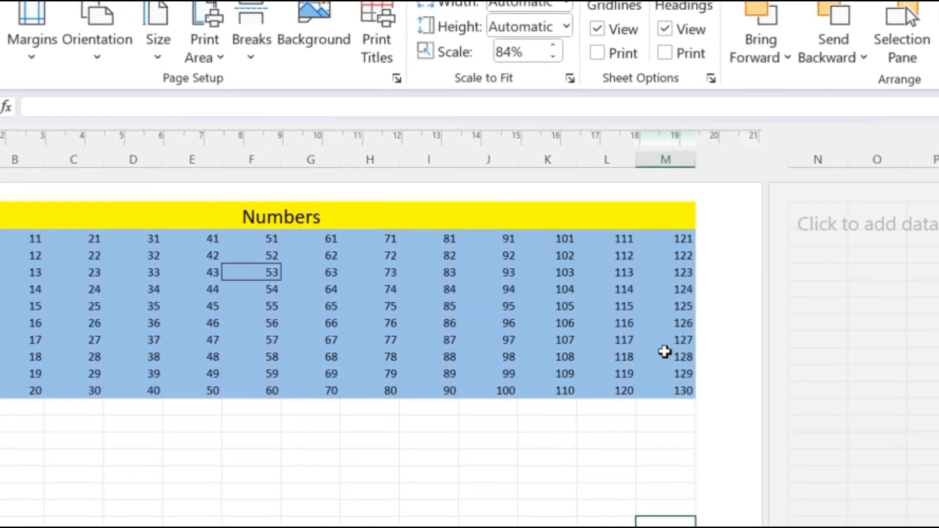
Step: Review the custom margin values and check how the Numbers table sits on the portrait page
{"action": "left_click", "coordinate": [519, 353]}
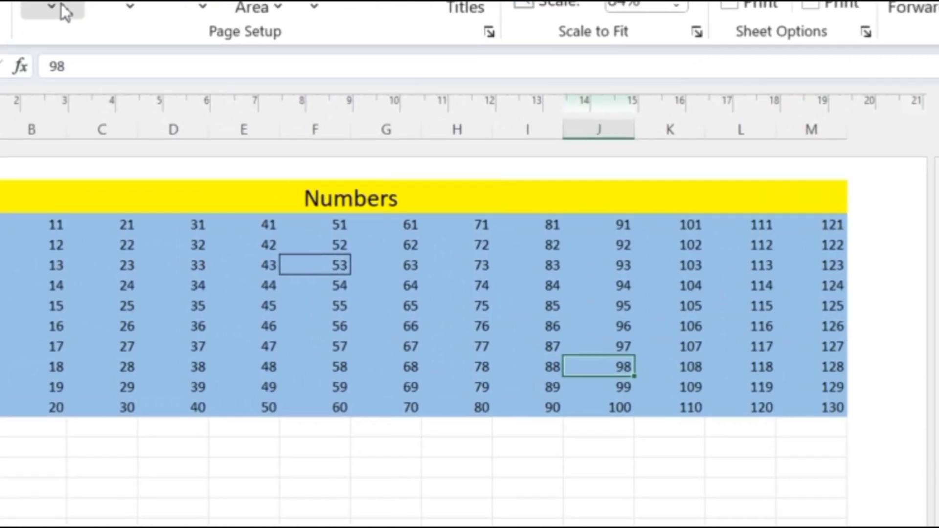
{"action": "left_click", "coordinate": [81, 46]}
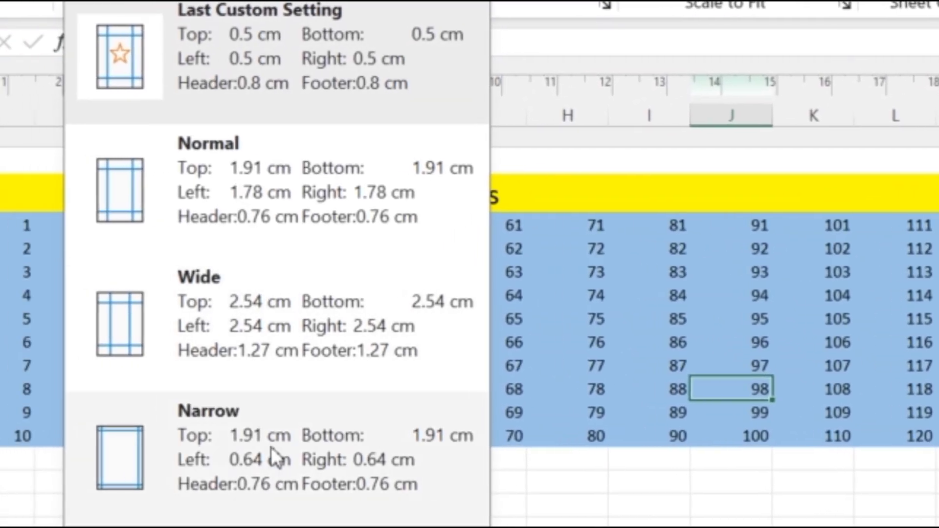
{"action": "left_click", "coordinate": [196, 526]}
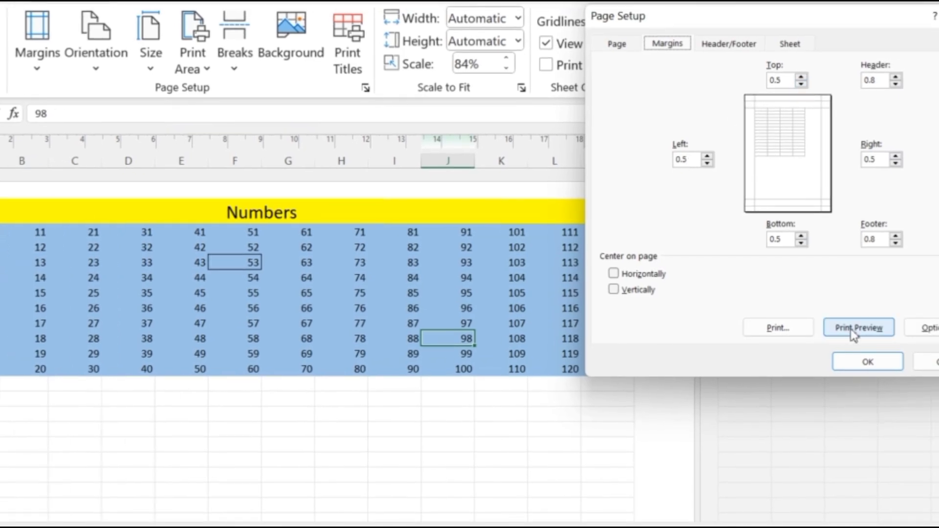
{"action": "left_click", "coordinate": [868, 360]}
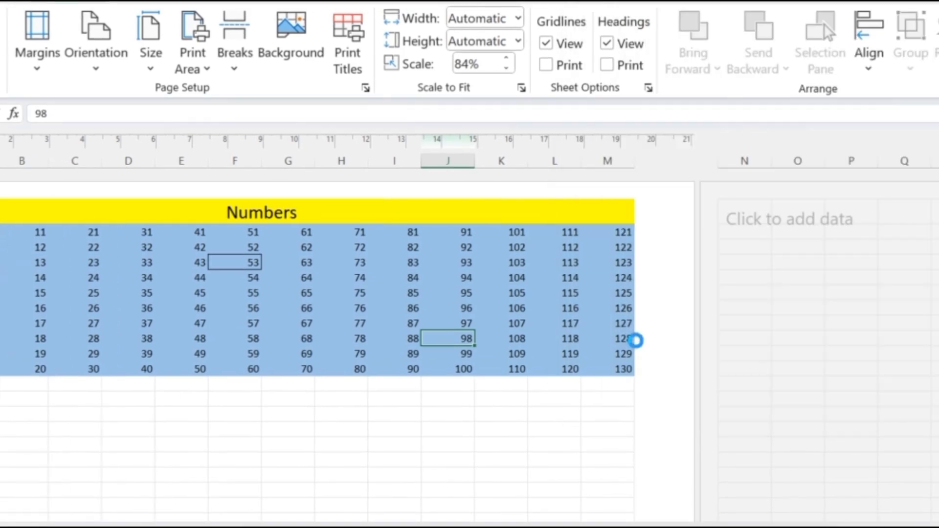
{"action": "scroll", "coordinate": [518, 329], "scroll_direction": "down", "scroll_amount": 5}
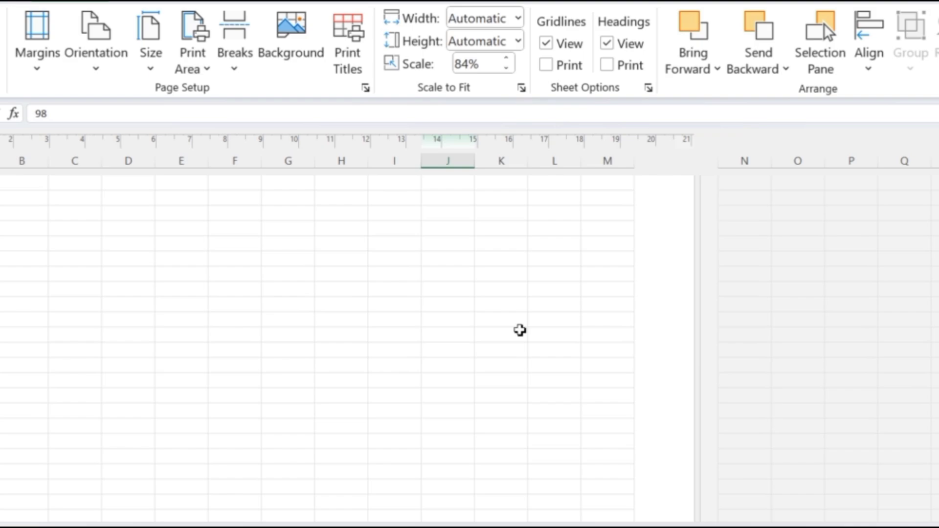
{"action": "scroll", "coordinate": [519, 330], "scroll_direction": "up", "scroll_amount": 5}
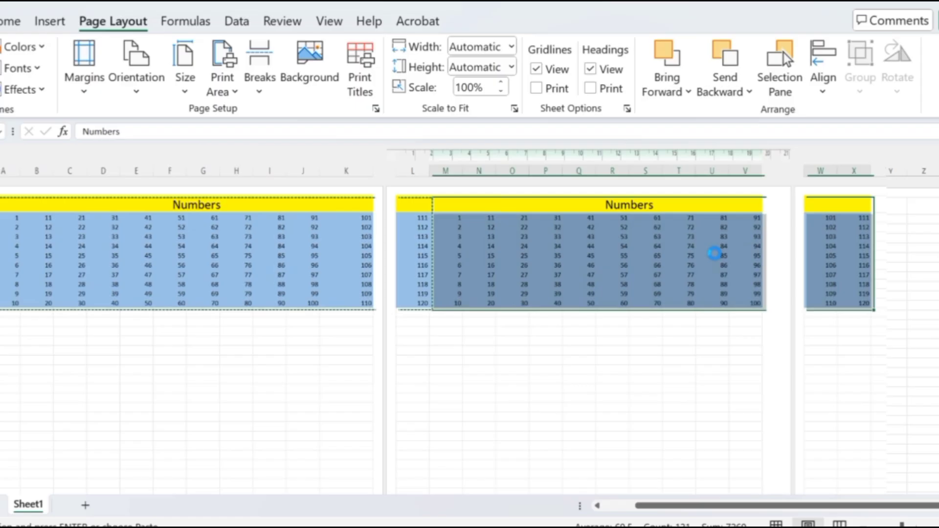
Step: In Page Break Preview, extend the first page to the outer edge of column X so both Numbers tables fit on one page
{"action": "scroll", "coordinate": [660, 309], "scroll_direction": "down", "scroll_amount": 2}
{"action": "left_click", "coordinate": [661, 308]}
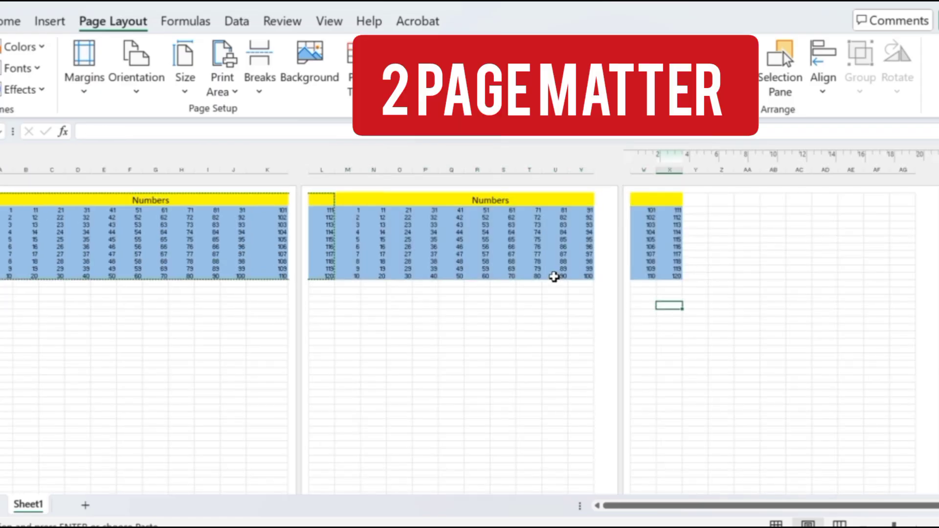
{"action": "scroll", "coordinate": [554, 277], "scroll_direction": "up", "scroll_amount": 3}
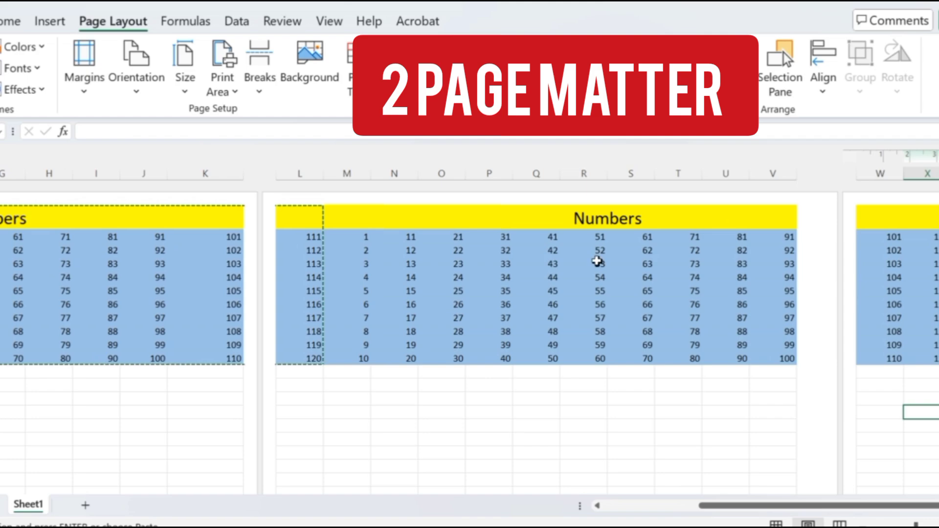
{"action": "left_click_drag", "start_coordinate": [729, 508], "coordinate": [600, 511]}
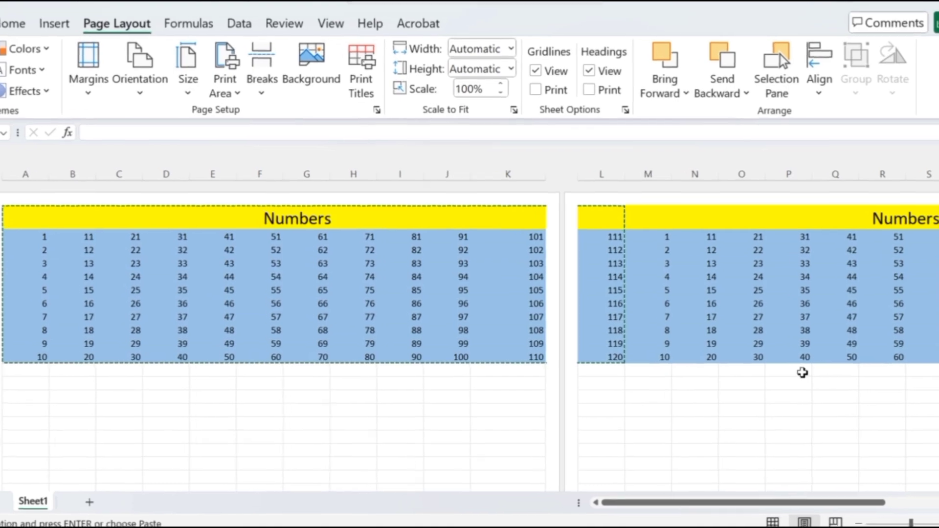
{"action": "left_click", "coordinate": [844, 523]}
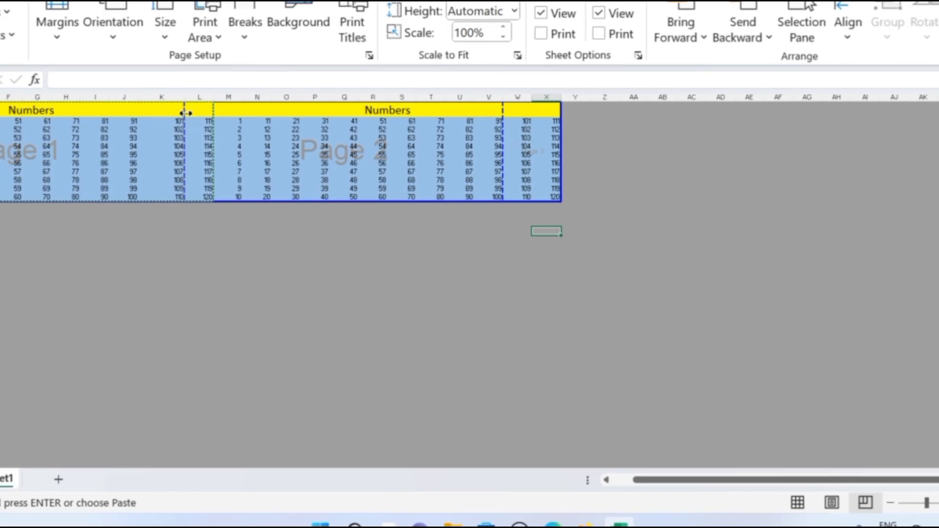
{"action": "left_click_drag", "start_coordinate": [509, 111], "coordinate": [567, 113]}
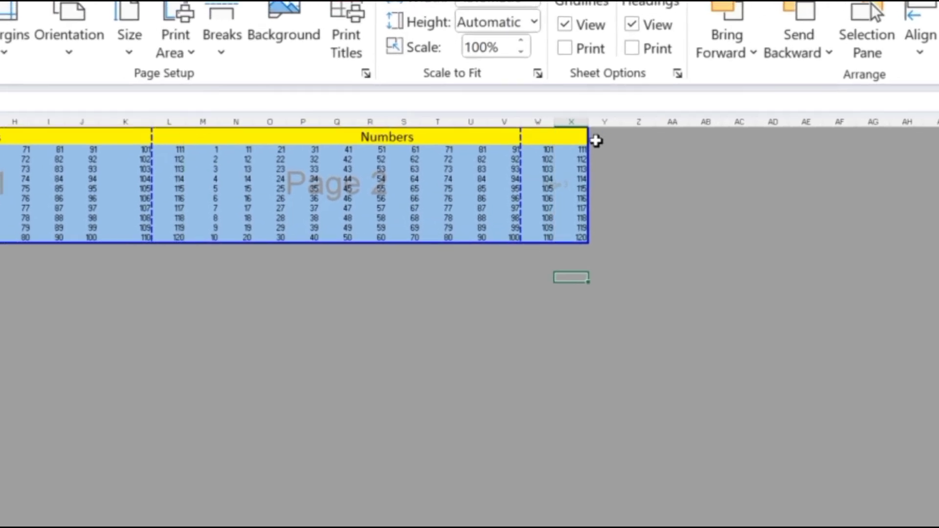
{"action": "left_click", "coordinate": [375, 339]}
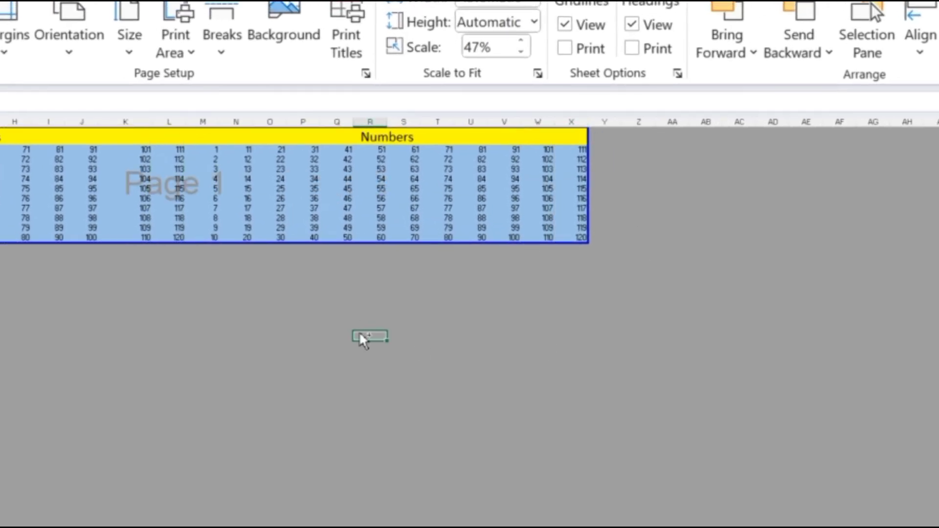
Step: Show the sheet in Page Layout view and check both Numbers tables on the page and in the print preview
{"action": "scroll", "coordinate": [362, 338], "scroll_direction": "up", "scroll_amount": 3}
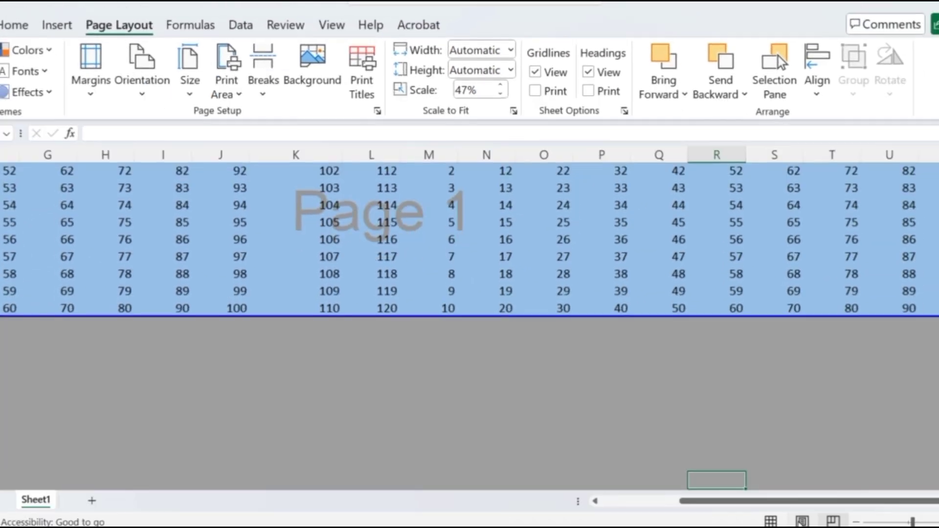
{"action": "left_click", "coordinate": [802, 521]}
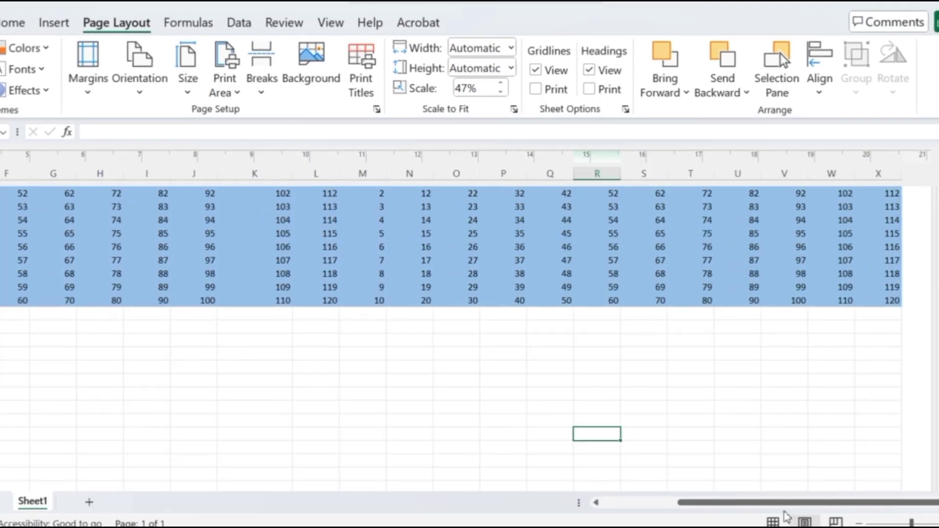
{"action": "scroll", "coordinate": [727, 446], "scroll_direction": "down", "scroll_amount": 5}
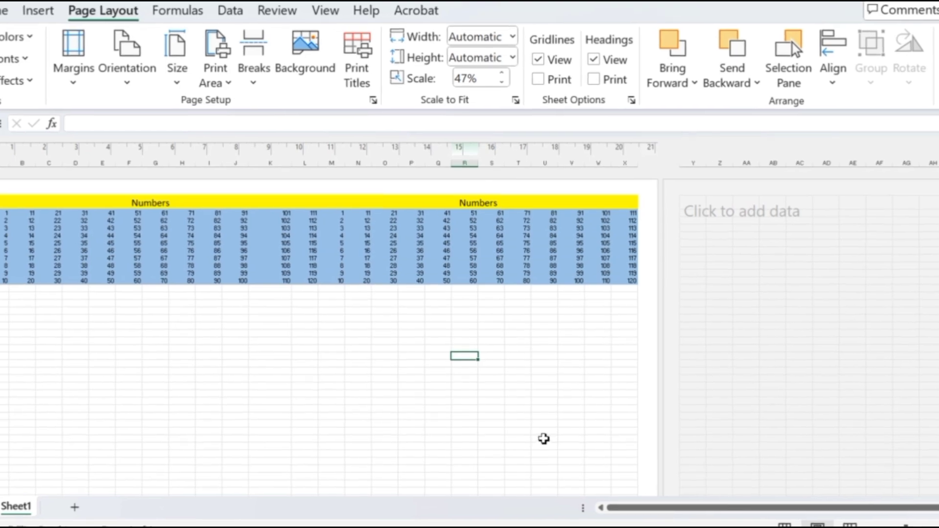
{"action": "scroll", "coordinate": [308, 369], "scroll_direction": "up", "scroll_amount": 4}
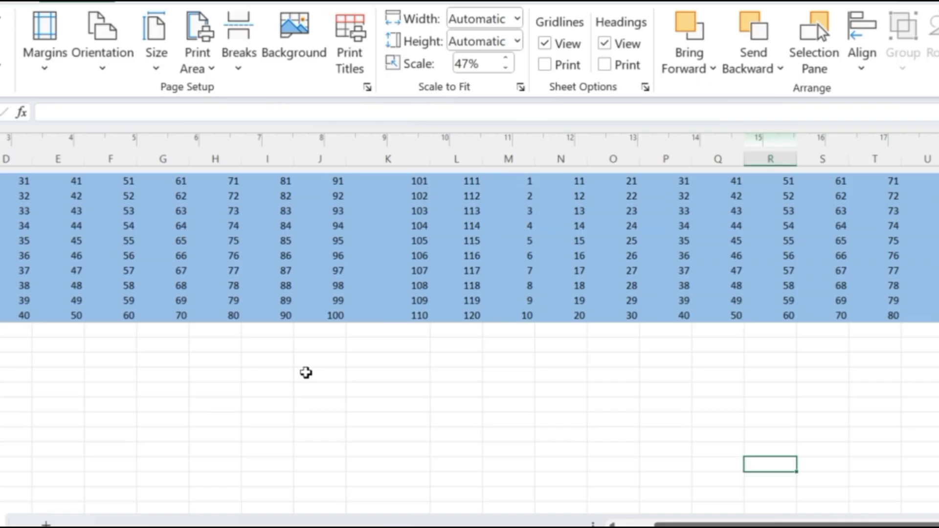
{"action": "scroll", "coordinate": [306, 372], "scroll_direction": "down", "scroll_amount": 3}
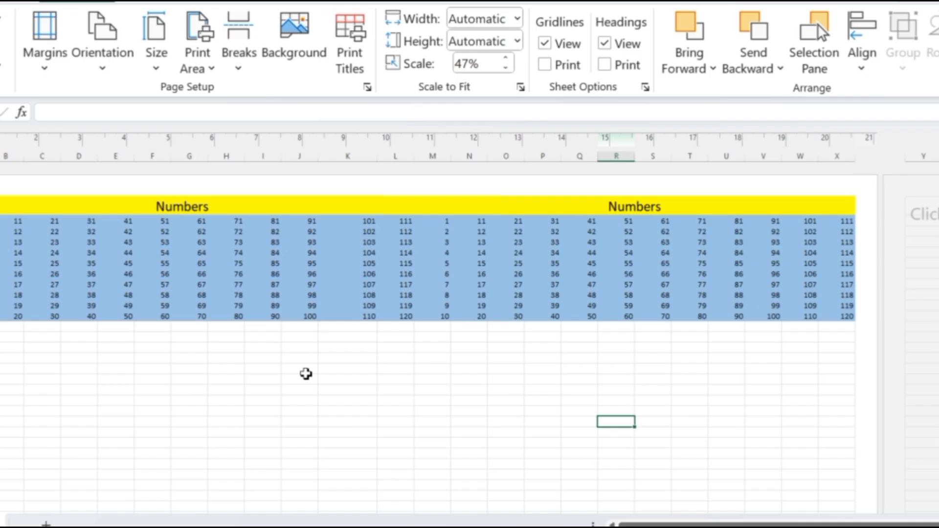
{"action": "key", "text": "ctrl+p"}
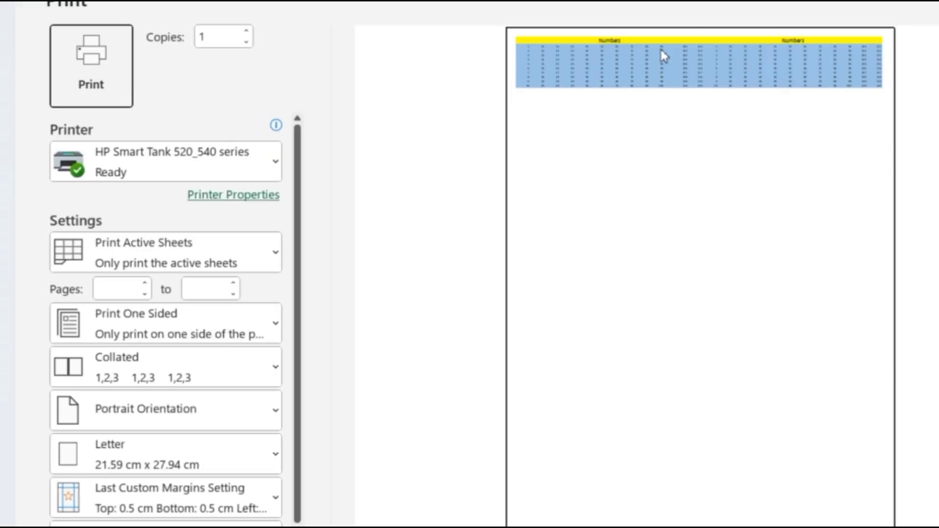
{"action": "key", "text": "Escape"}
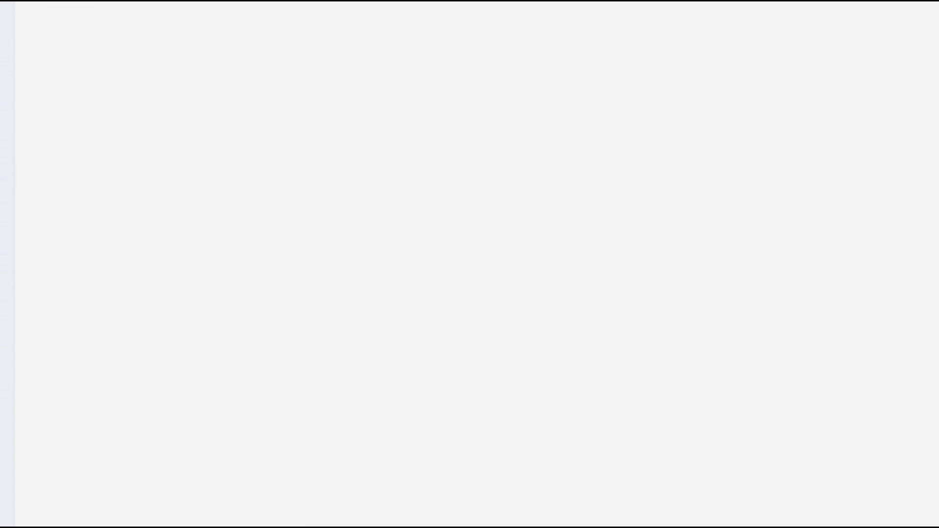
Step: Set the page orientation to Landscape and select an empty cell beside the second Numbers table
{"action": "scroll", "coordinate": [467, 325], "scroll_direction": "up", "scroll_amount": 5}
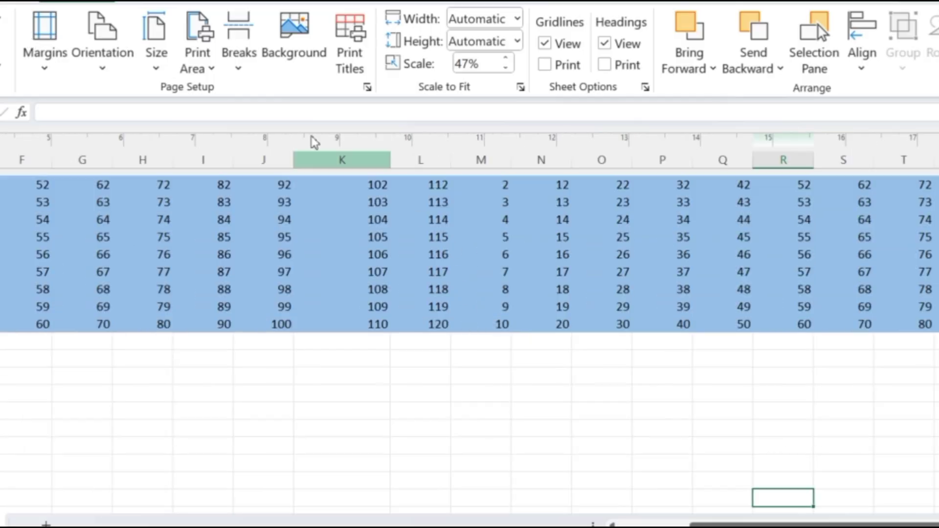
{"action": "left_click", "coordinate": [104, 70]}
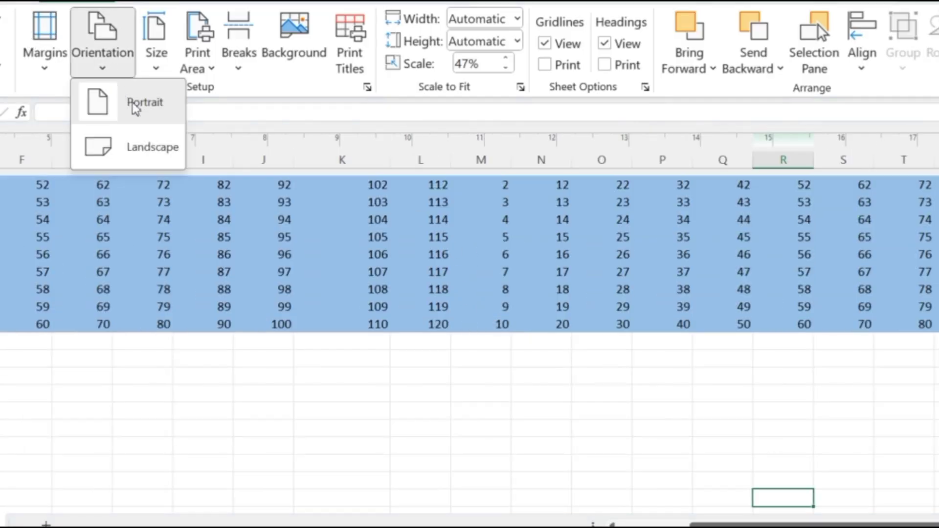
{"action": "left_click", "coordinate": [139, 154]}
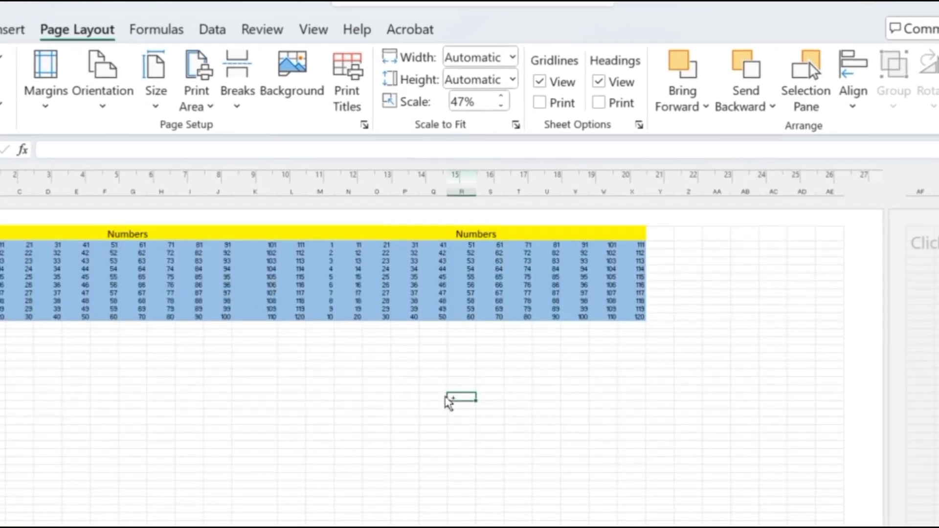
{"action": "left_click", "coordinate": [685, 281]}
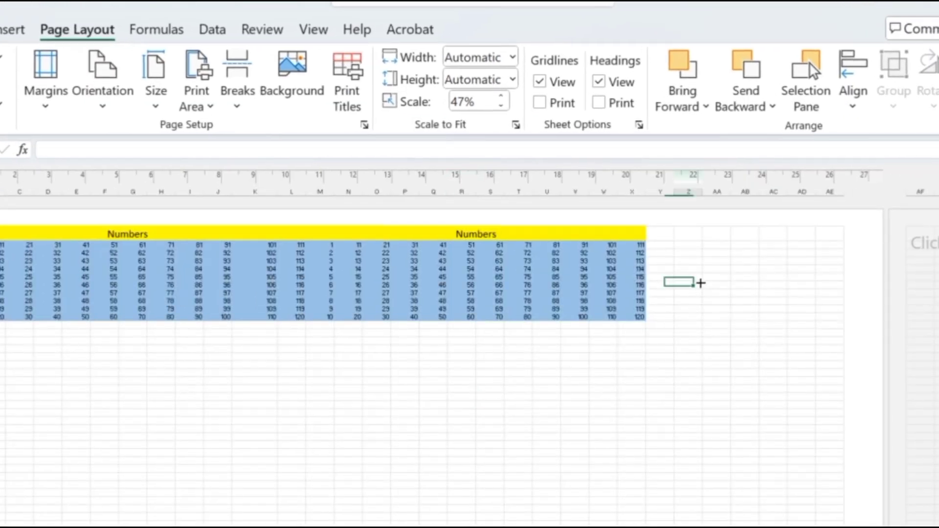
Step: Select the cell containing 25 in column O and apply All Borders to it
{"action": "scroll", "coordinate": [682, 229], "scroll_direction": "up", "scroll_amount": 5}
{"action": "left_click_drag", "start_coordinate": [687, 459], "coordinate": [685, 460]}
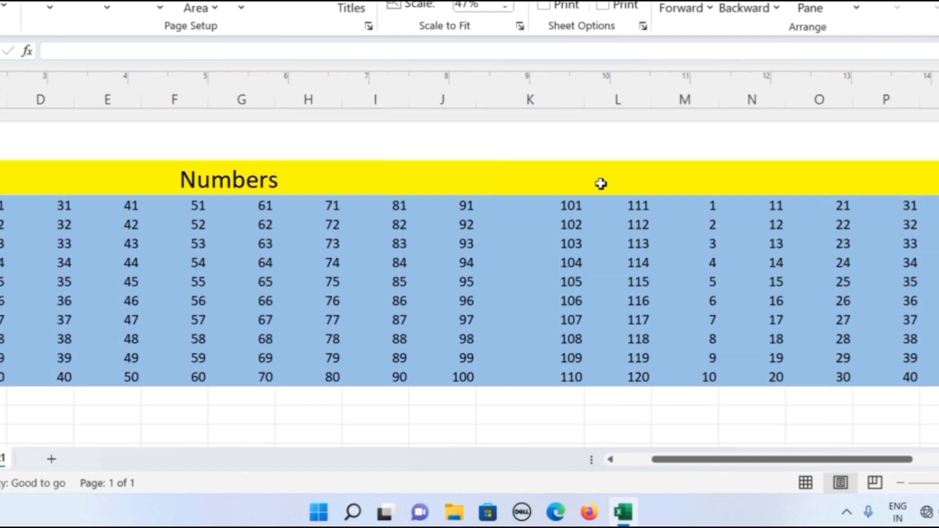
{"action": "left_click_drag", "start_coordinate": [601, 182], "coordinate": [937, 239]}
{"action": "left_click", "coordinate": [783, 355]}
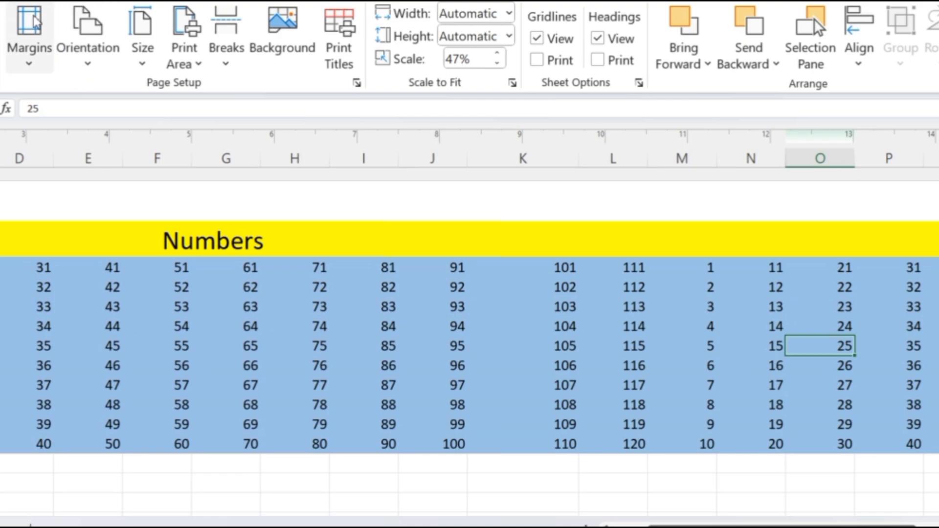
{"action": "left_click", "coordinate": [78, 2]}
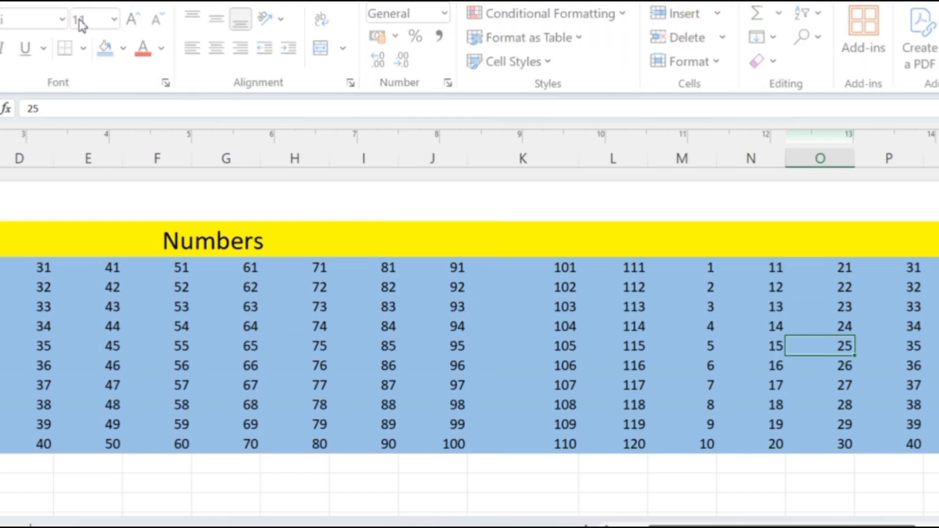
{"action": "left_click", "coordinate": [86, 49]}
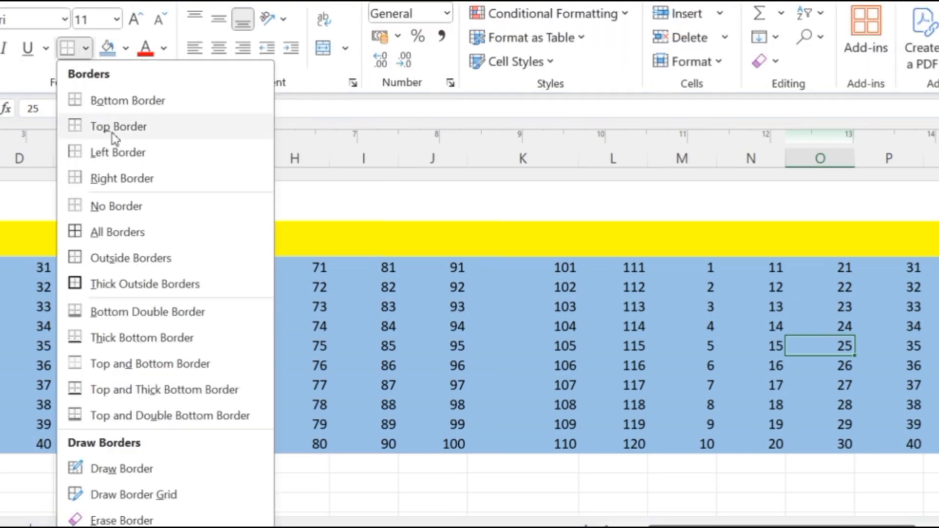
{"action": "left_click", "coordinate": [113, 233]}
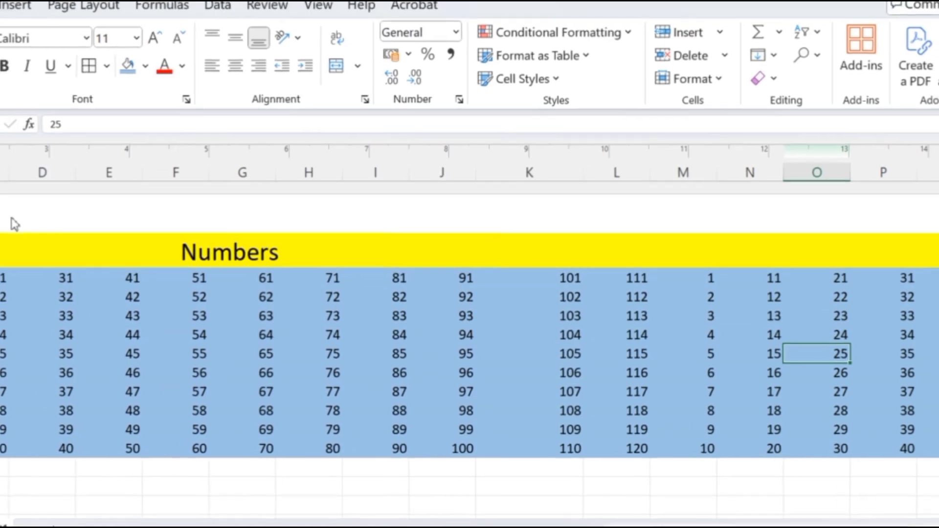
Step: Select both Numbers tables including their headings, apply All Borders to every cell, and center the contents horizontally
{"action": "mouse_move", "coordinate": [12, 238]}
{"action": "left_mouse_down"}
{"action": "mouse_move", "coordinate": [5, 240]}
{"action": "mouse_move", "coordinate": [338, 330]}
{"action": "mouse_move", "coordinate": [764, 466]}
{"action": "mouse_move", "coordinate": [712, 450]}
{"action": "left_mouse_up"}
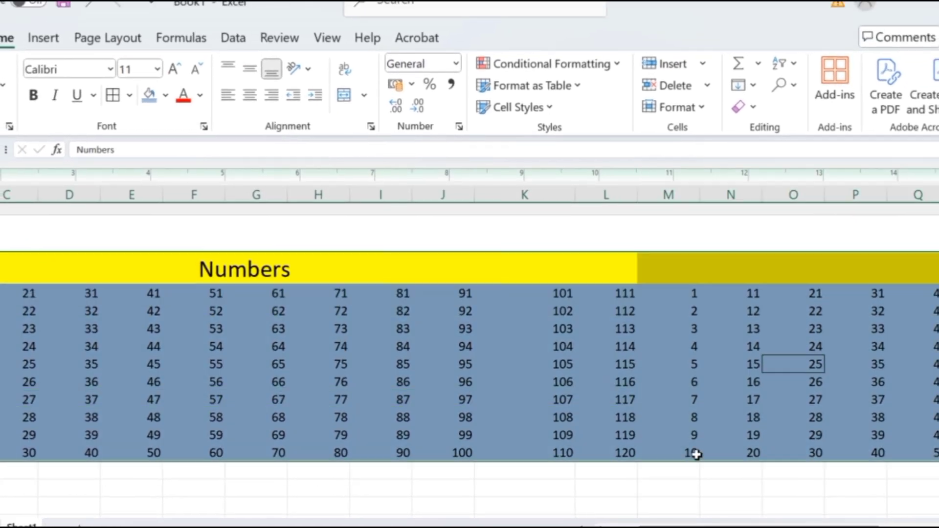
{"action": "left_click", "coordinate": [131, 97]}
{"action": "scroll", "coordinate": [185, 266], "scroll_direction": "left", "scroll_amount": 3}
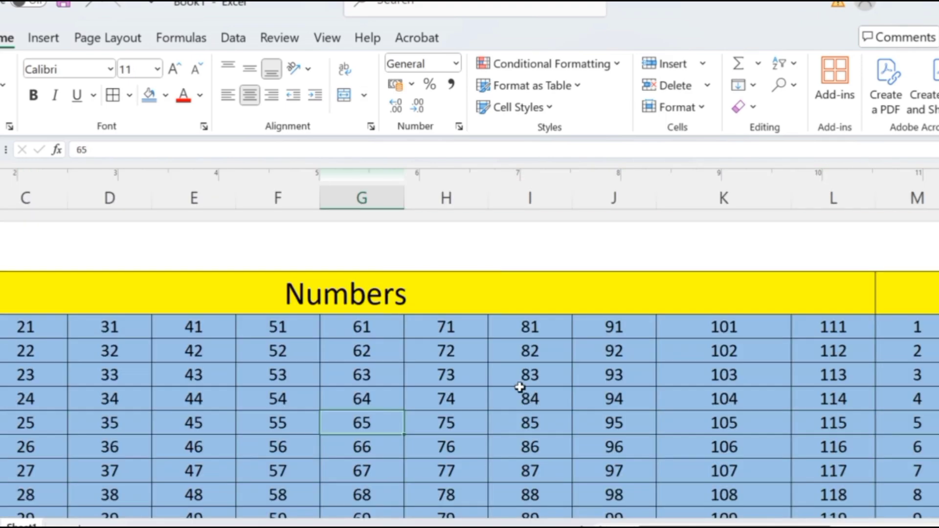
Step: Check the borders down to the last row of the tables and show the sheet in Page Break Preview
{"action": "scroll", "coordinate": [515, 380], "scroll_direction": "down", "scroll_amount": 4}
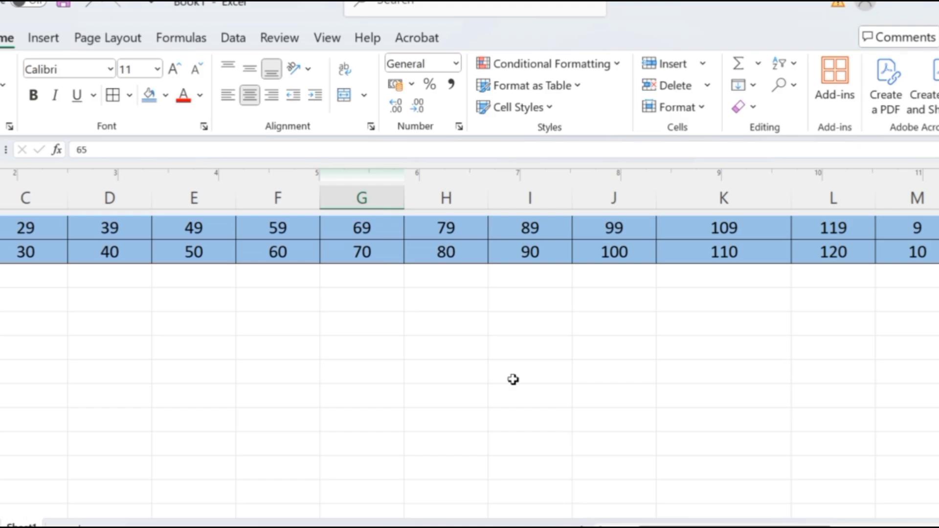
{"action": "scroll", "coordinate": [513, 380], "scroll_direction": "up", "scroll_amount": 2}
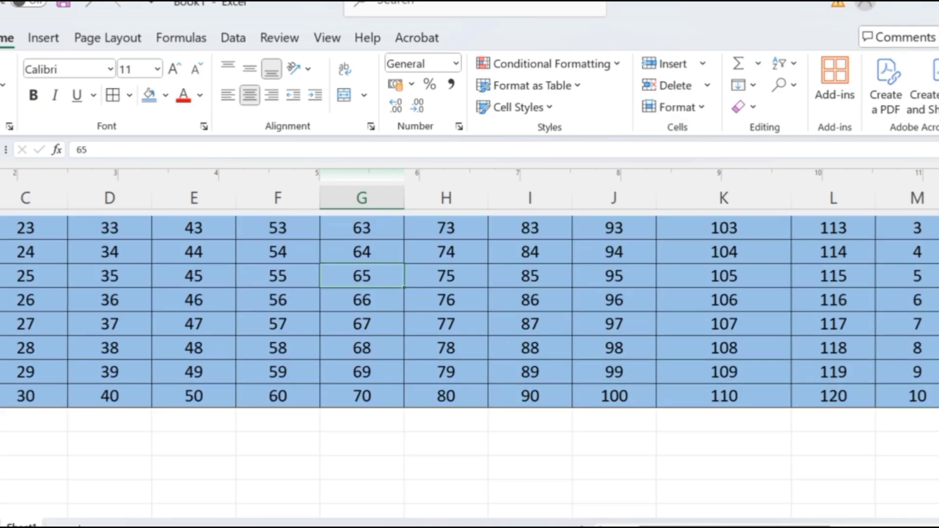
{"action": "scroll", "coordinate": [729, 451], "scroll_direction": "down", "scroll_amount": 5}
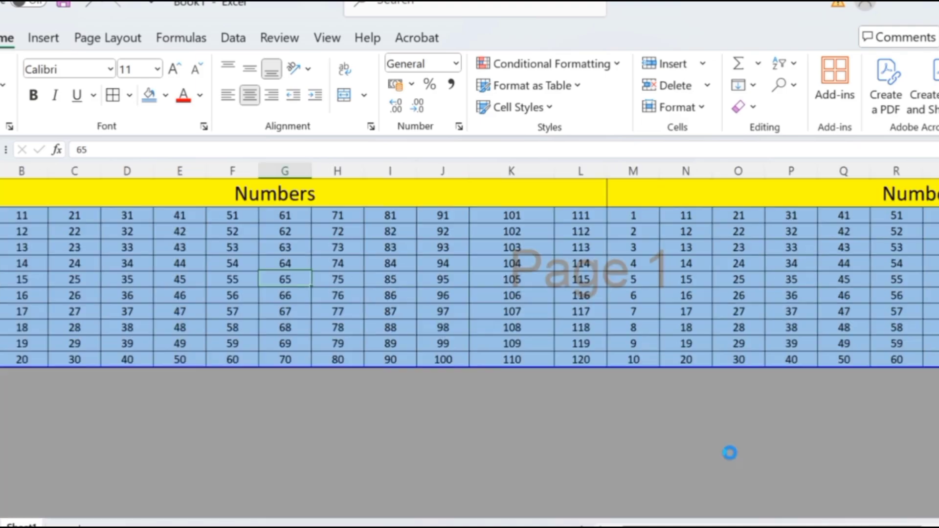
{"action": "scroll", "coordinate": [730, 452], "scroll_direction": "up", "scroll_amount": 4}
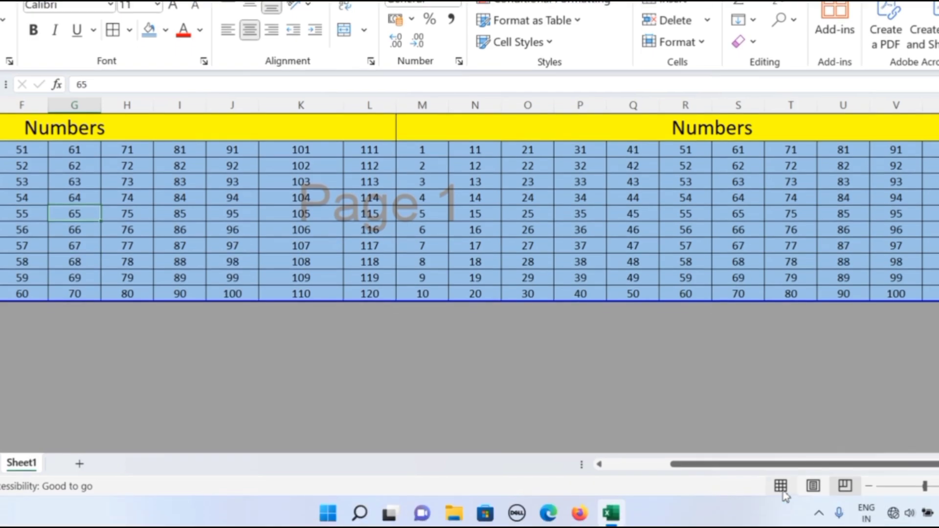
Step: Return the sheet to Normal view and check both bordered Numbers tables in the print preview
{"action": "left_click", "coordinate": [781, 486]}
{"action": "scroll", "coordinate": [641, 372], "scroll_direction": "up", "scroll_amount": 3}
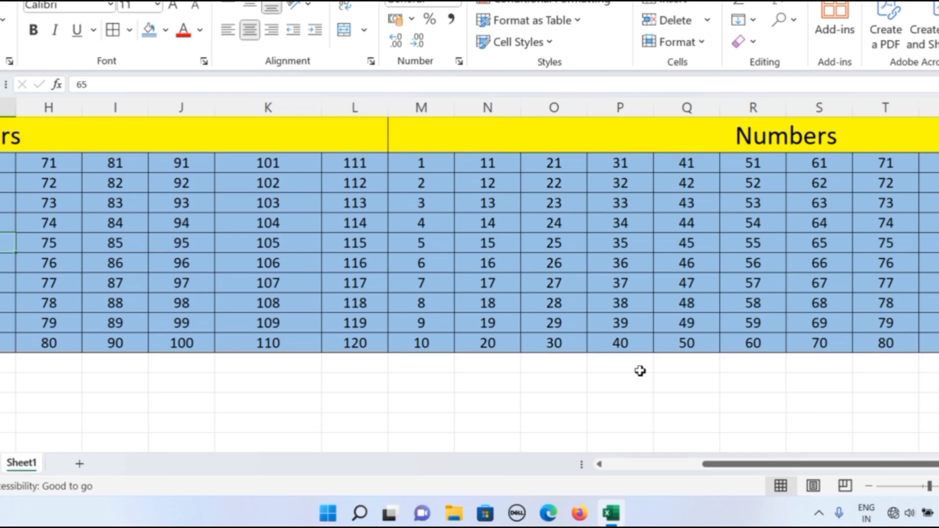
{"action": "key", "text": "ctrl+p"}
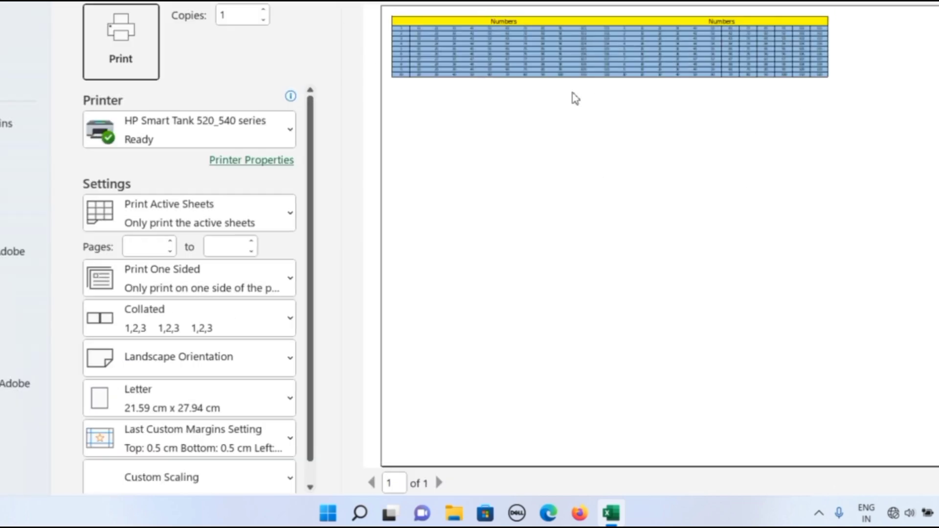
{"action": "key", "text": "Escape"}
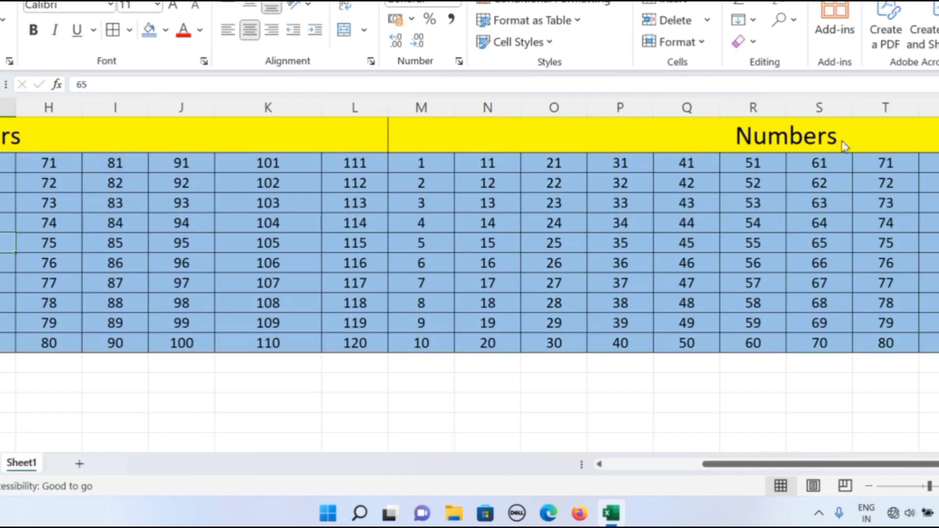